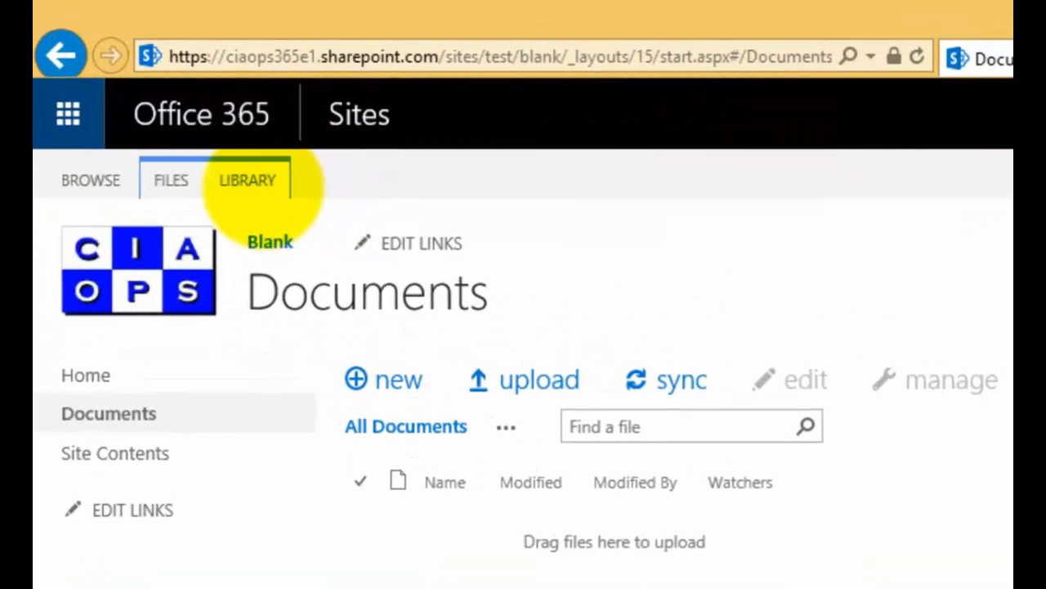
# Start a new alert on the Documents library and title it "Documents - Full Library".
pyautogui.click(260, 186)
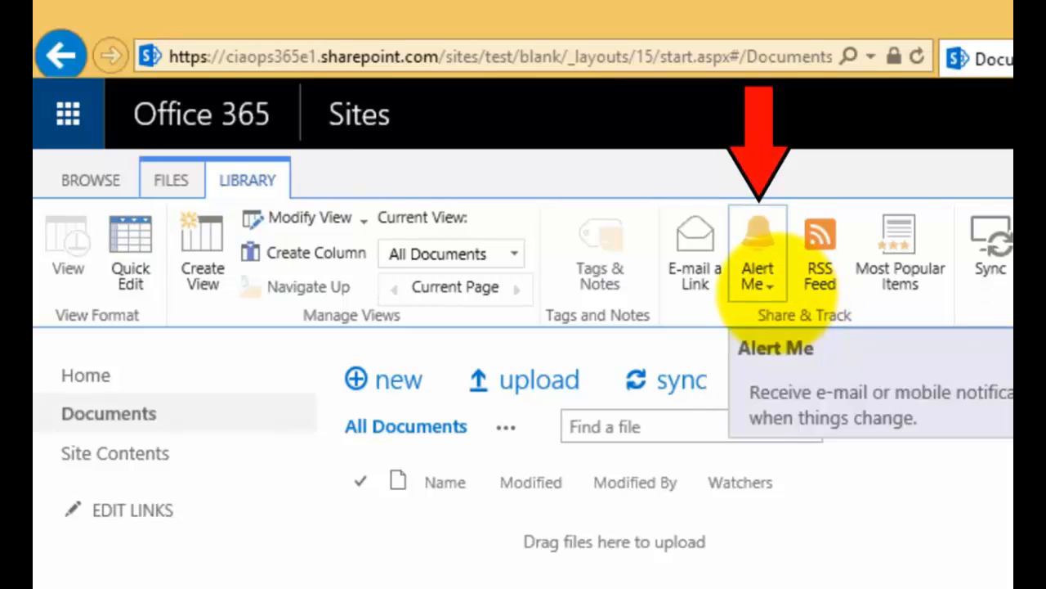
pyautogui.click(768, 284)
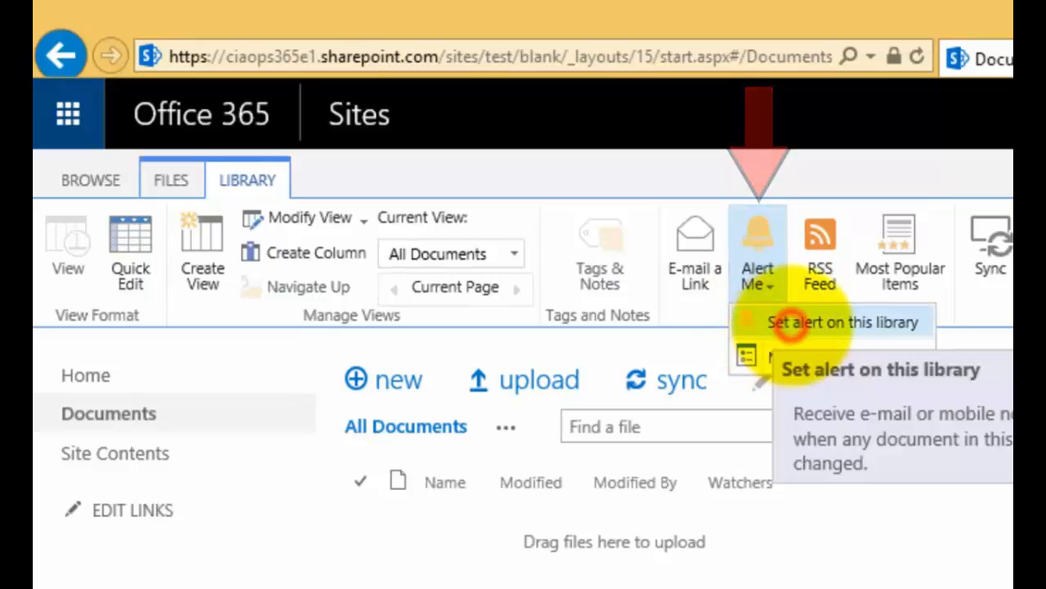
pyautogui.click(764, 327)
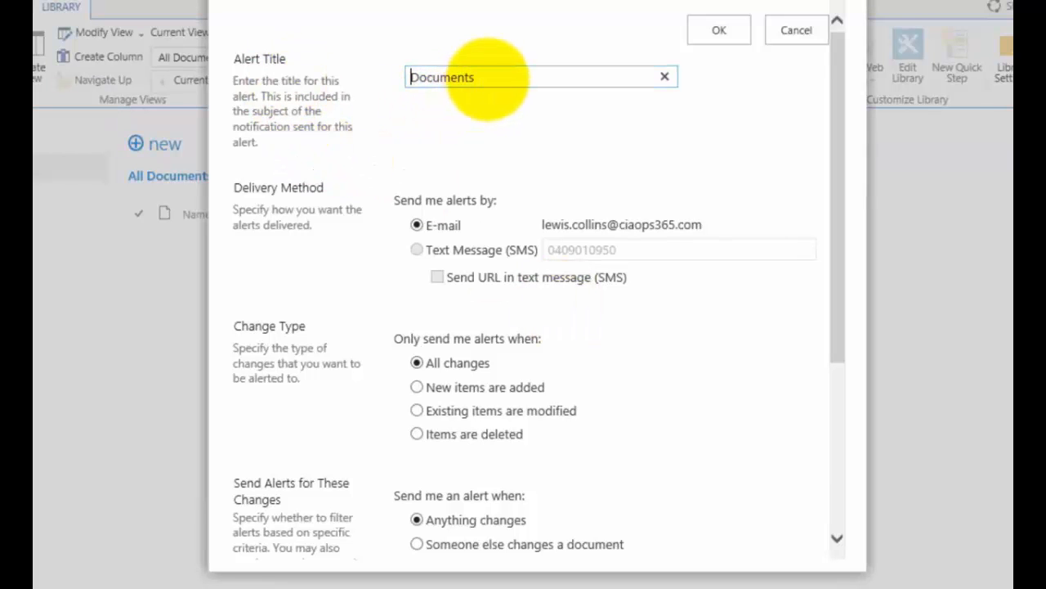
pyautogui.click(487, 79)
pyautogui.write('- Ful')
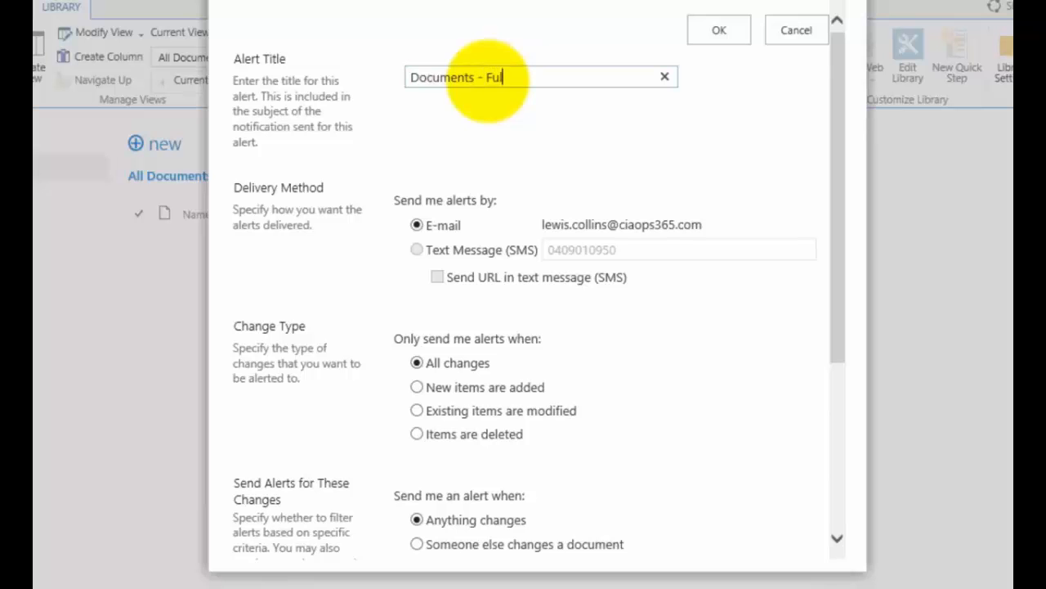
pyautogui.write('l Library')
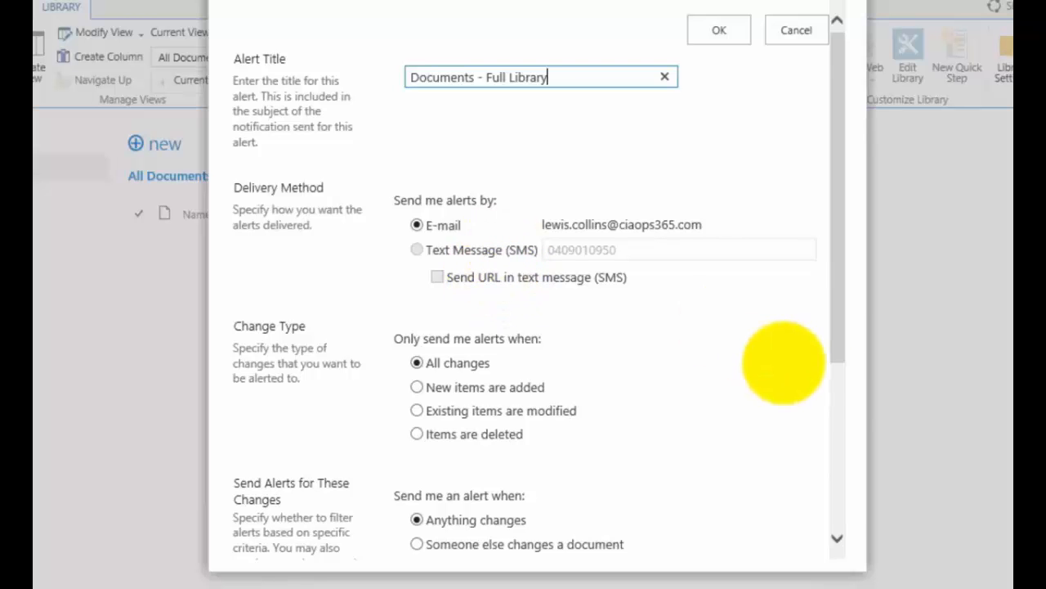
# Try the daily and weekly summary options, set the alert to send notifications immediately, and save it.
pyautogui.moveTo(836, 354); pyautogui.dragTo(793, 475)
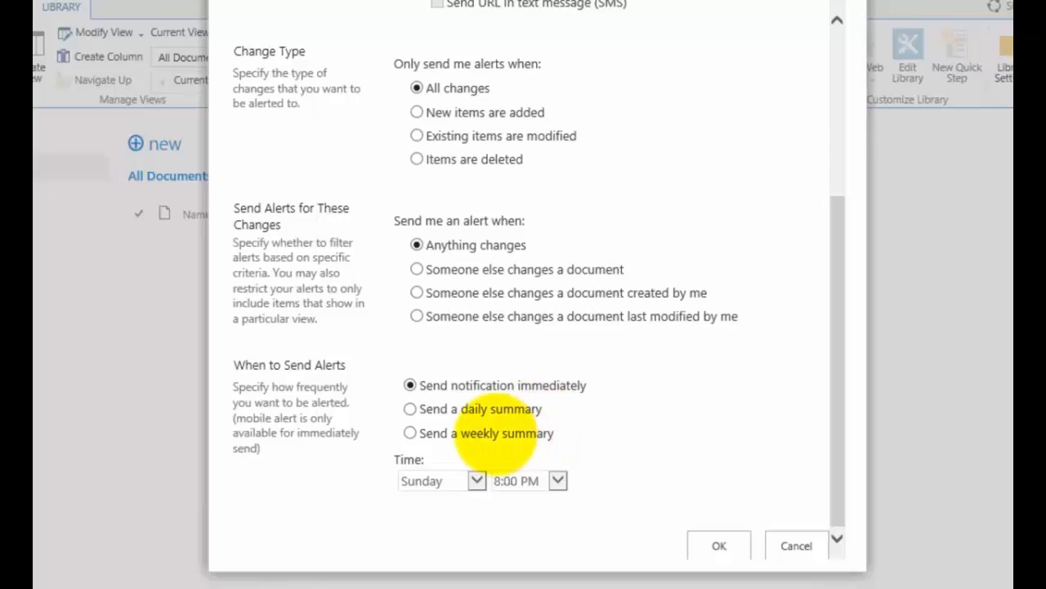
pyautogui.click(409, 409)
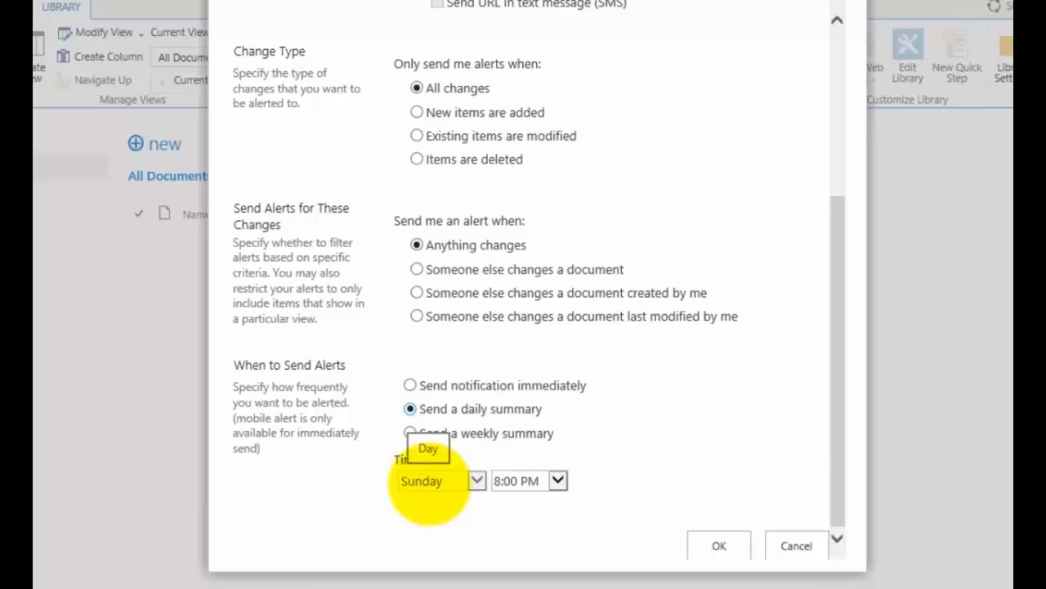
pyautogui.click(411, 433)
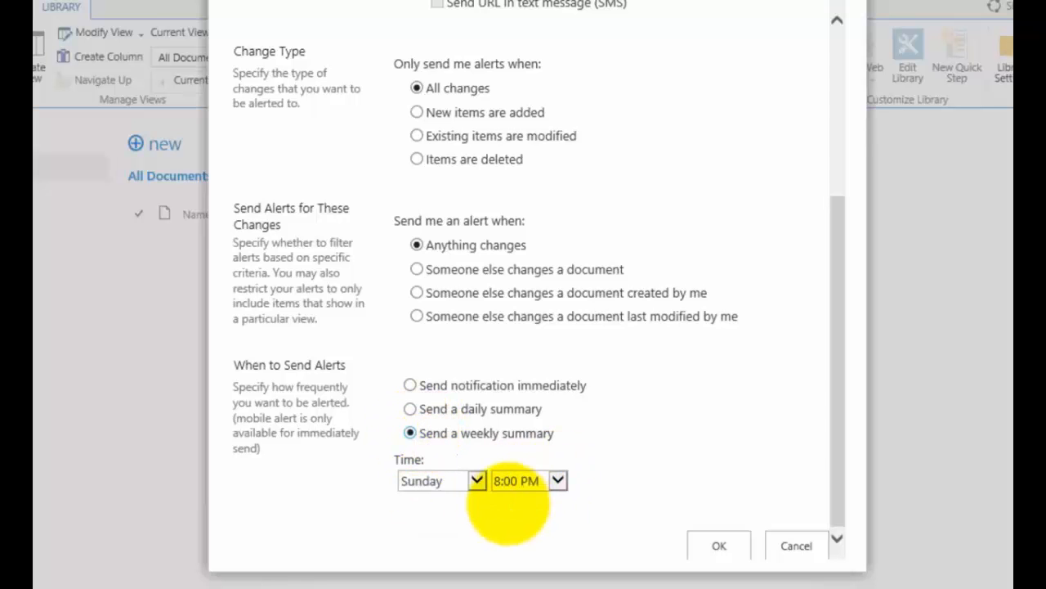
pyautogui.click(410, 384)
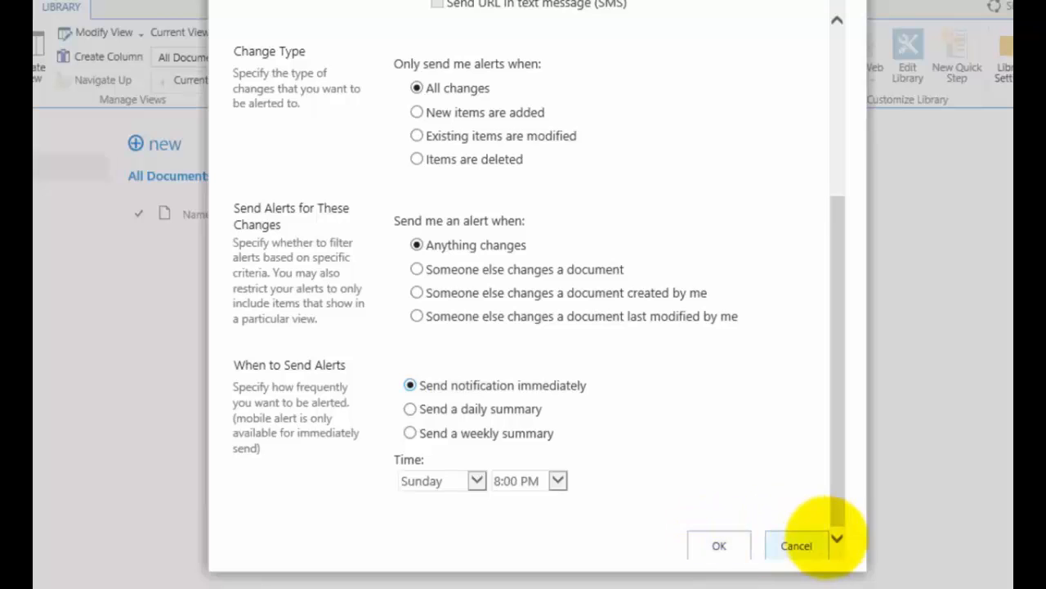
pyautogui.click(838, 539)
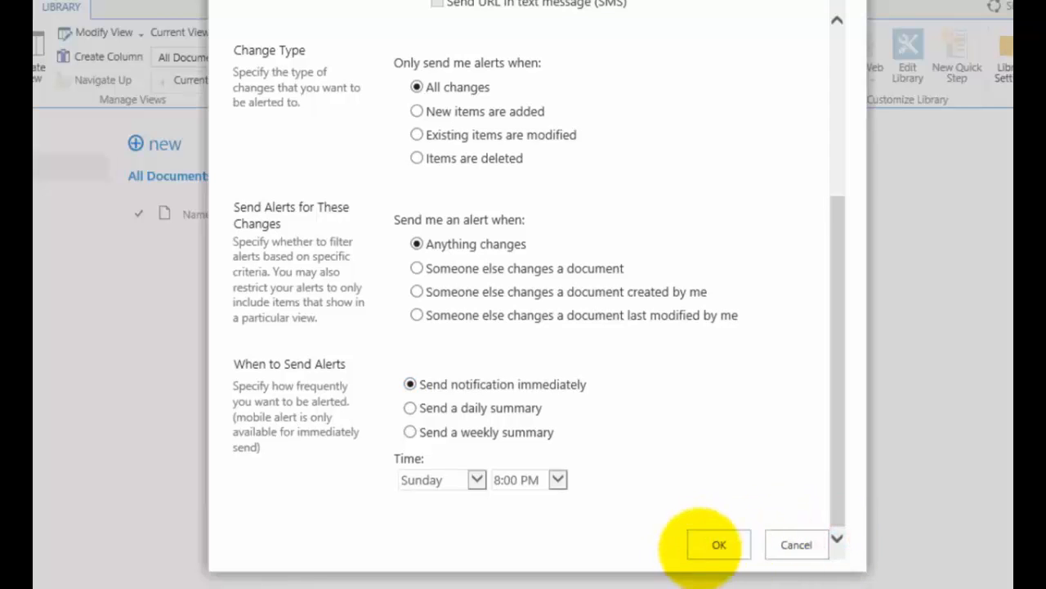
pyautogui.click(720, 544)
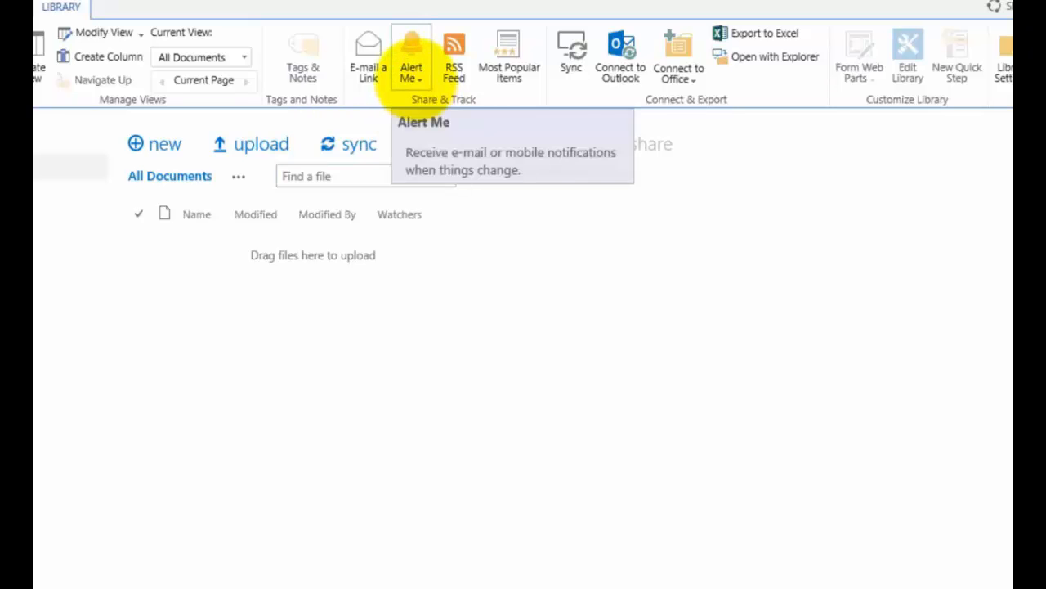
# Delete the older alert titled "Documents" from the personal alerts on this site.
pyautogui.click(412, 77)
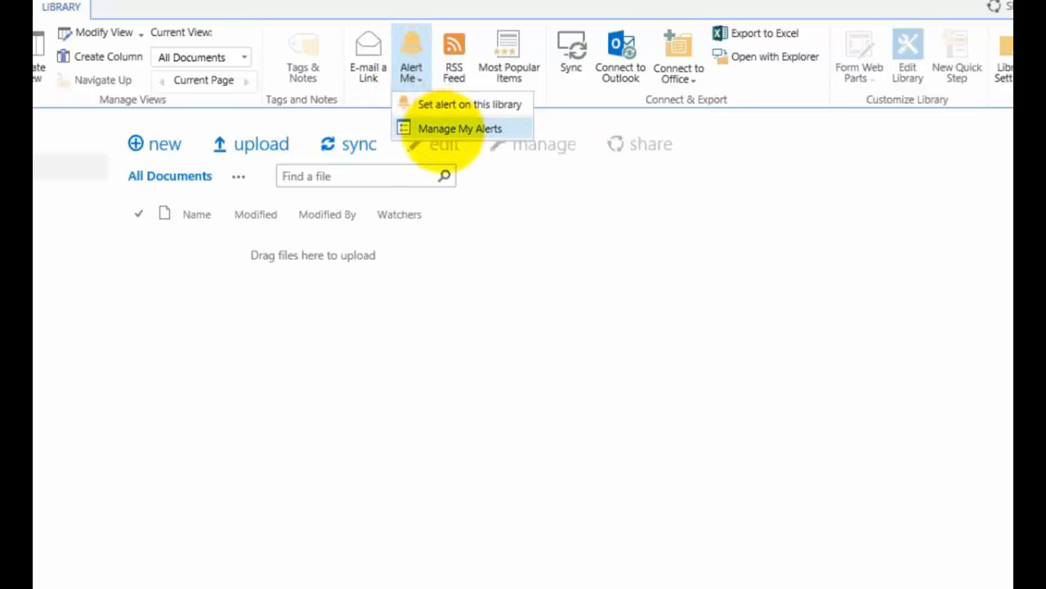
pyautogui.click(441, 129)
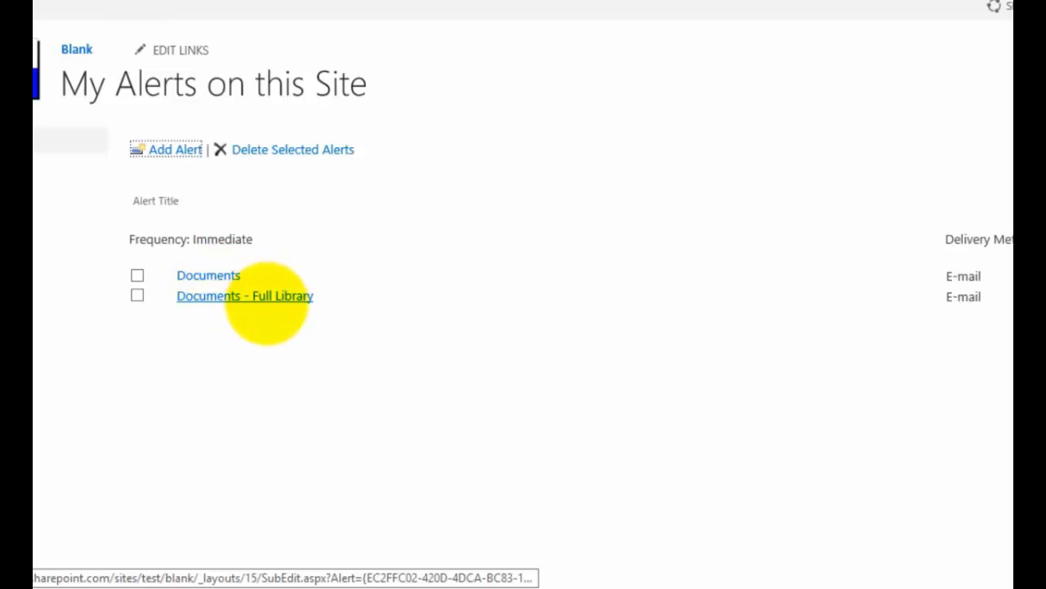
pyautogui.click(137, 275)
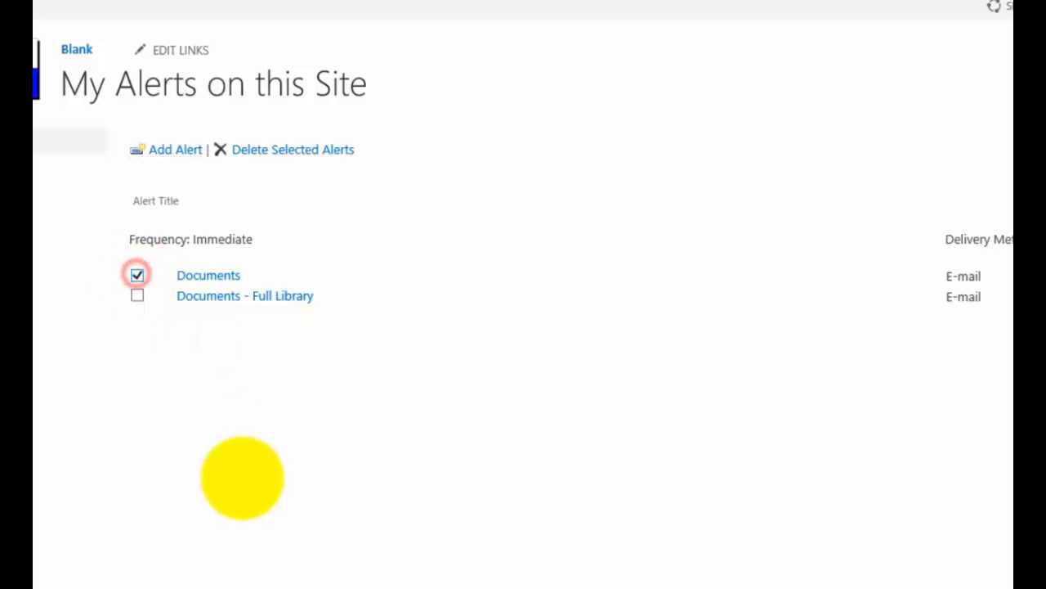
pyautogui.click(275, 149)
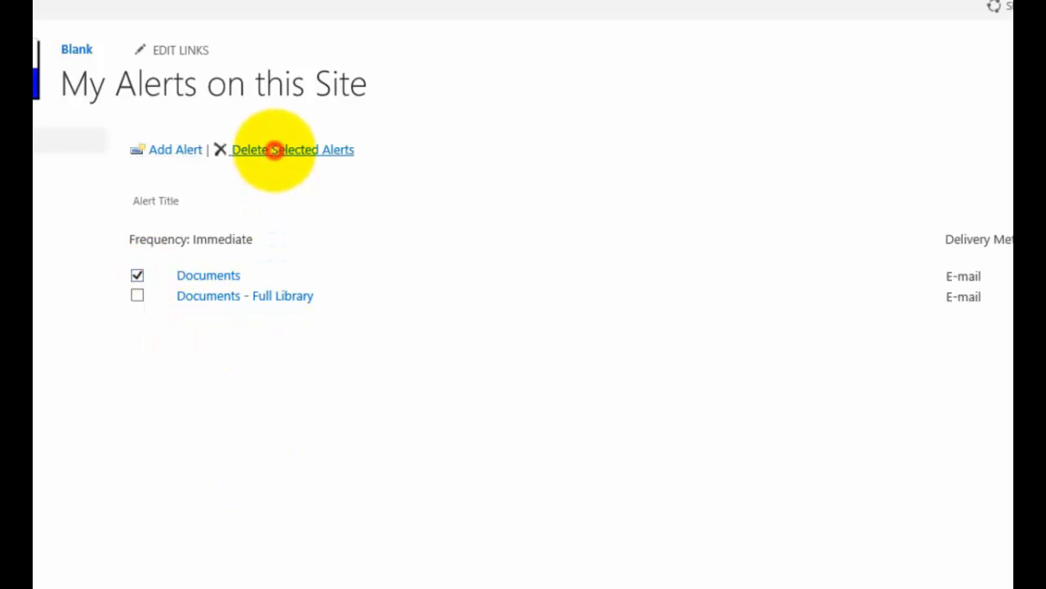
pyautogui.click(565, 322)
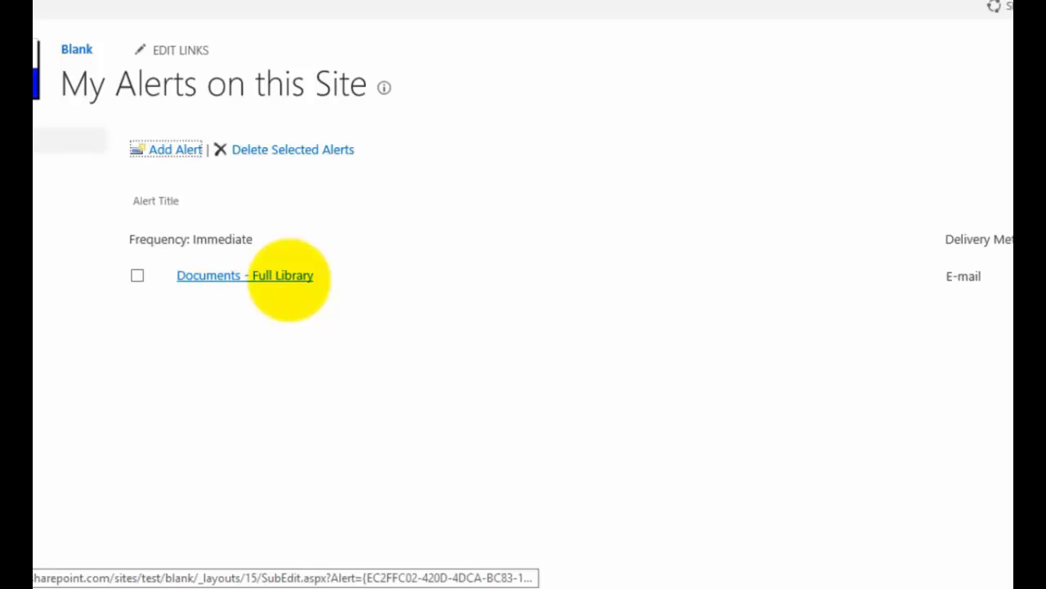
# Review the settings of the "Documents - Full Library" alert, accept them as they are, and return to the Documents library.
pyautogui.click(287, 277)
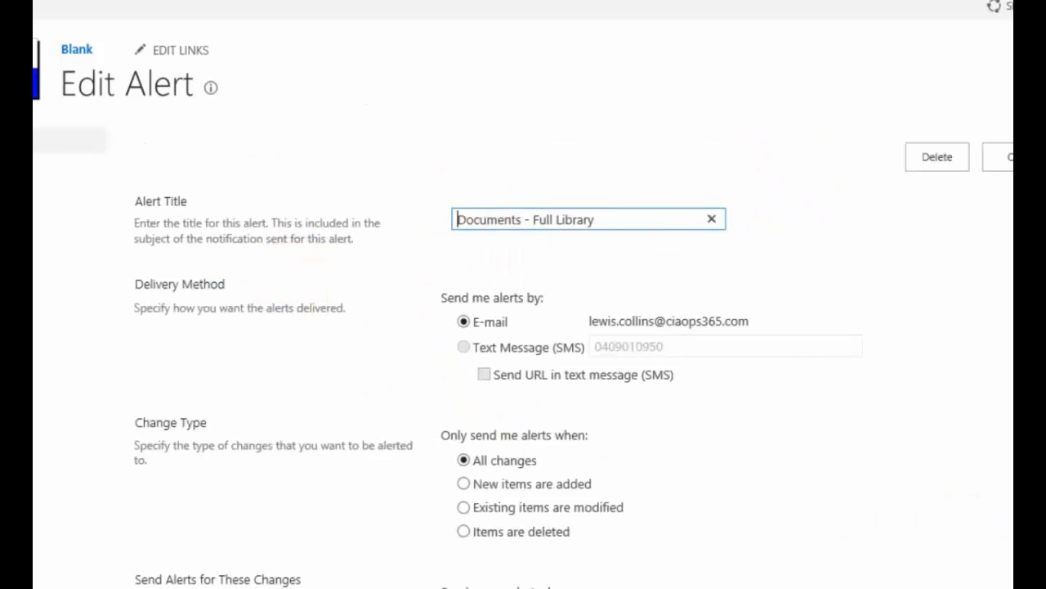
pyautogui.scroll(-5, 524, 294)
pyautogui.click(1007, 502)
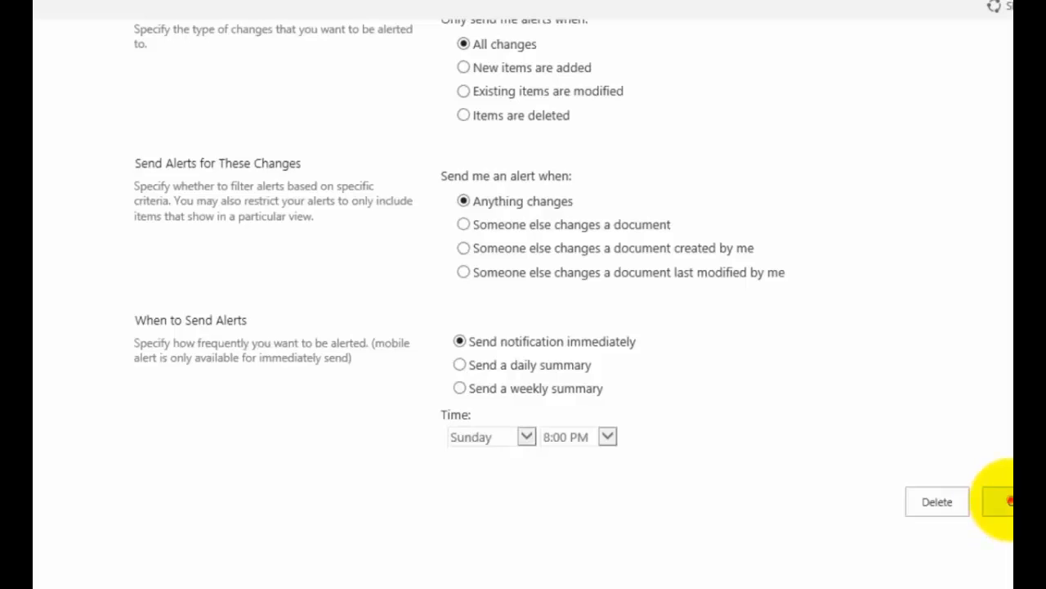
pyautogui.scroll(5, 883, 235)
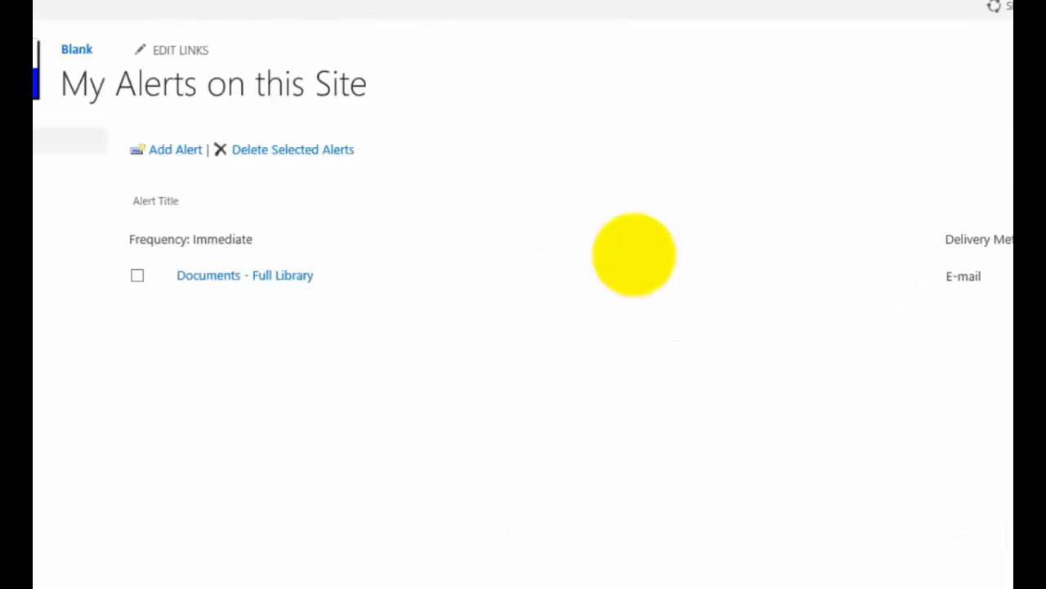
pyautogui.click(90, 175)
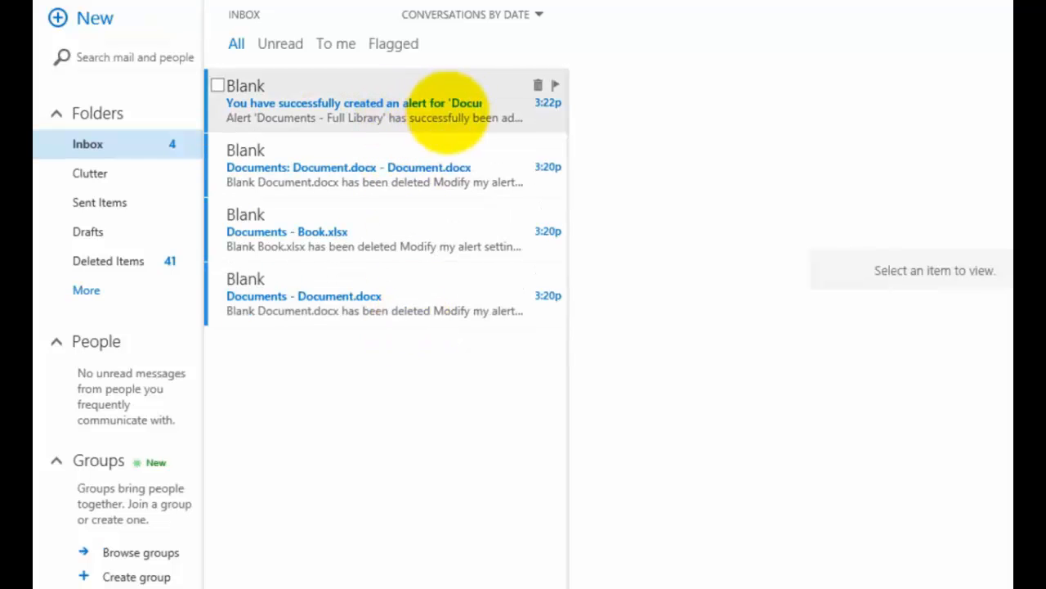
# Read the alert creation e-mail in the Outlook inbox and delete all the alert messages there.
pyautogui.click(481, 85)
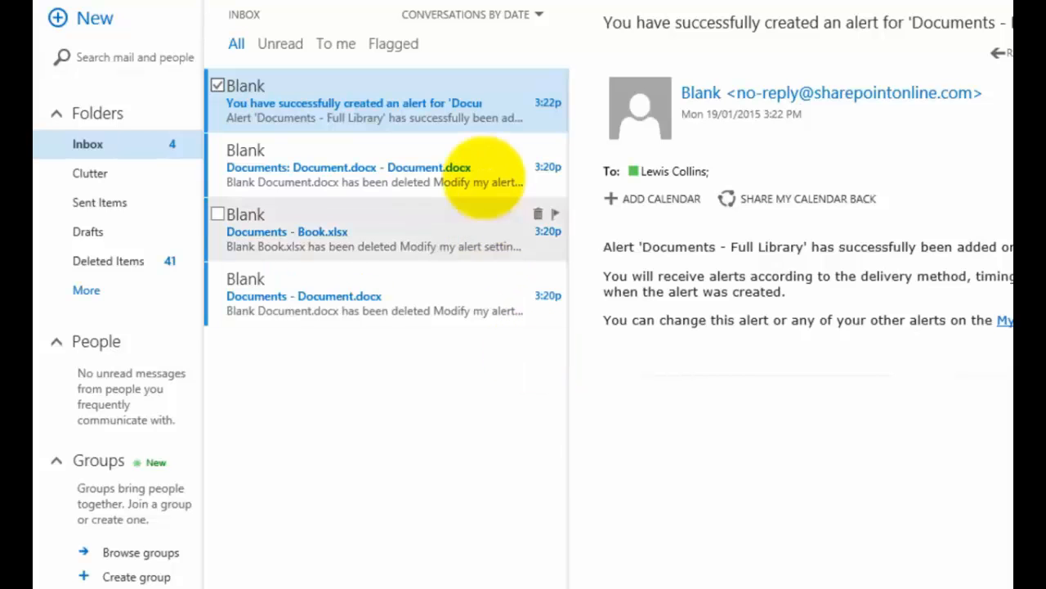
pyautogui.moveTo(485, 98)
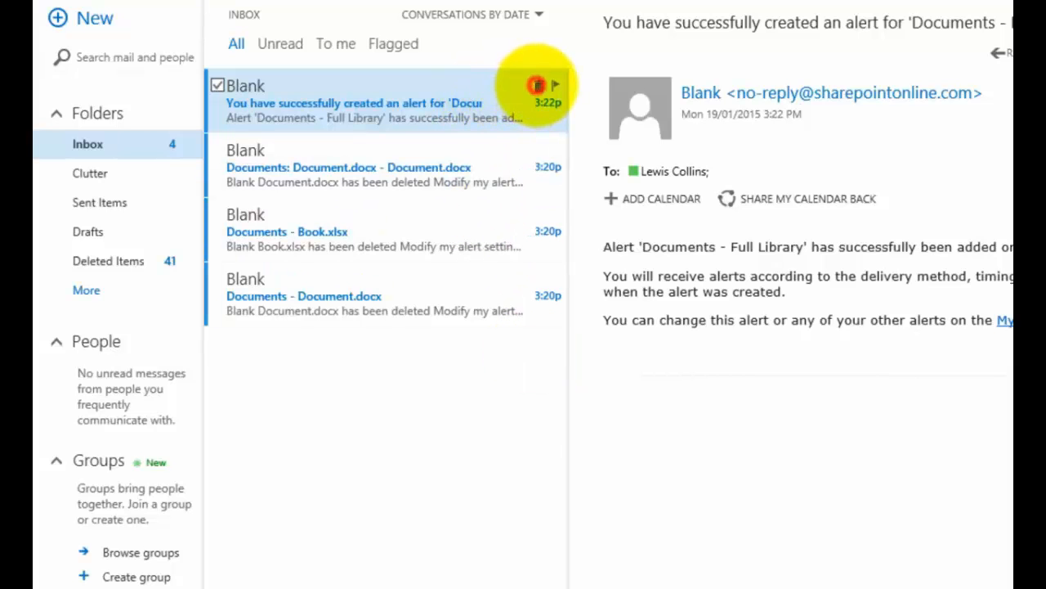
pyautogui.click(537, 85)
pyautogui.click(537, 85)
pyautogui.click(537, 85)
pyautogui.click(537, 85)
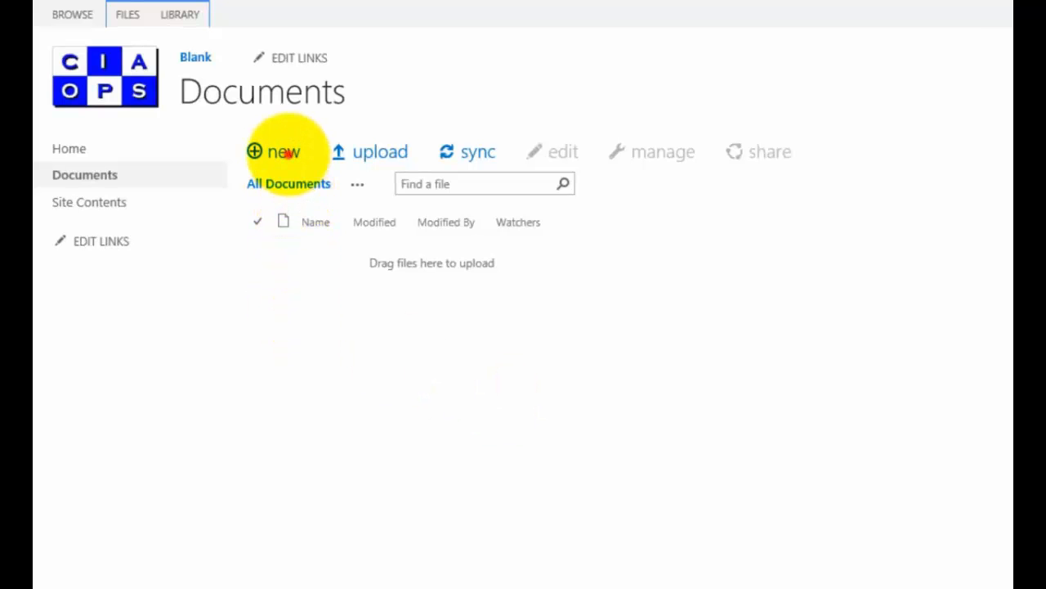
# Create a new Word document in the SharePoint Documents library containing "Edit one." and return to the library.
pyautogui.click(278, 149)
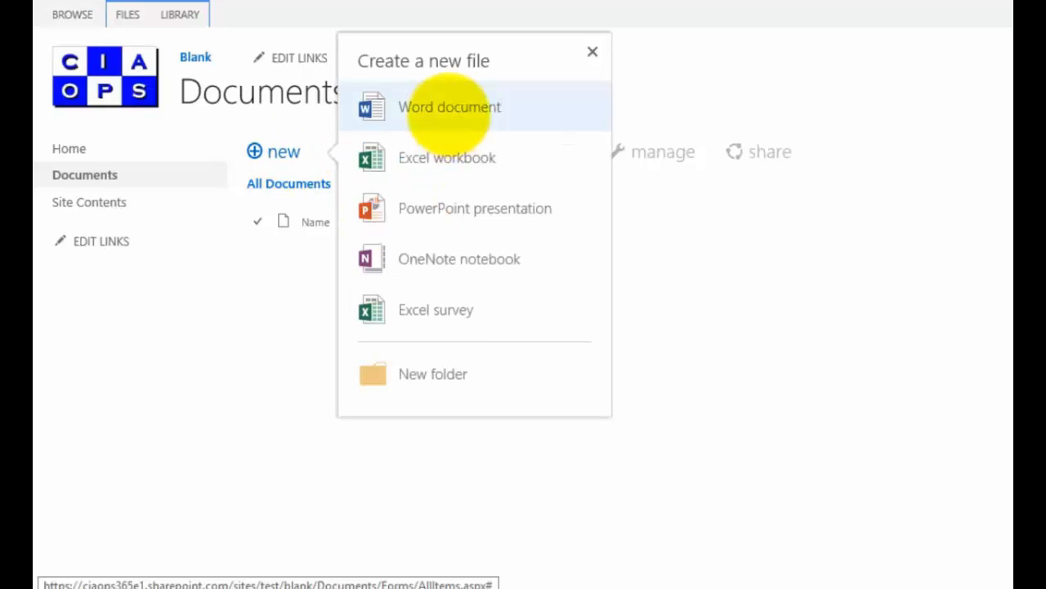
pyautogui.click(449, 107)
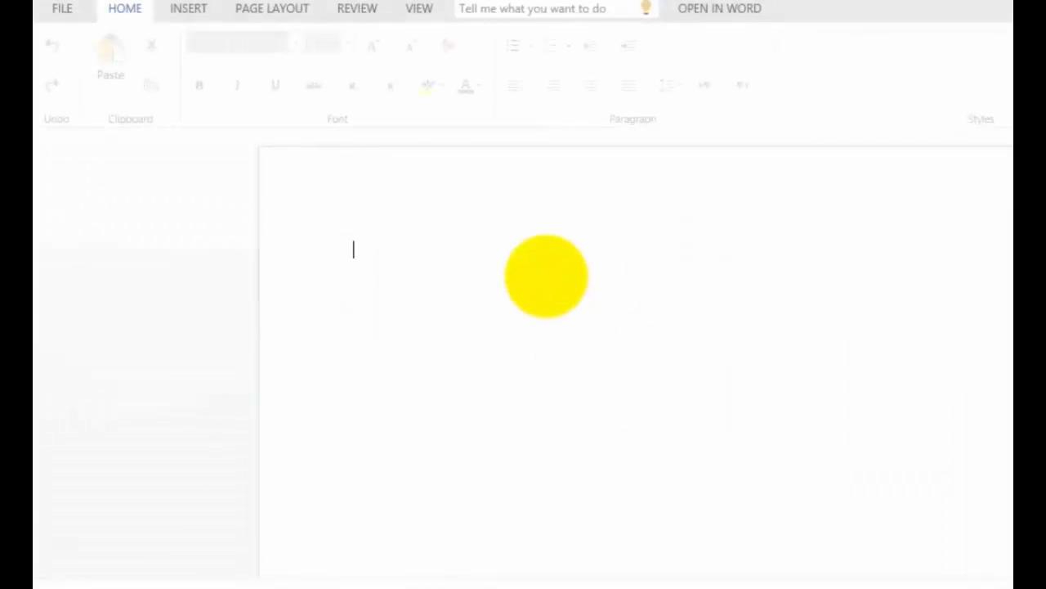
pyautogui.write('Edi')
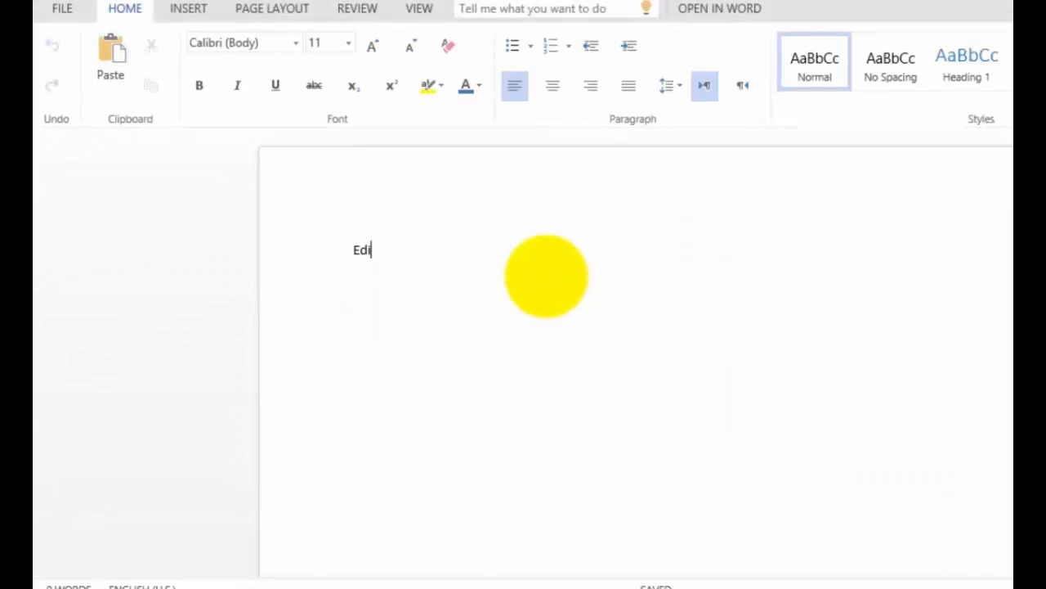
pyautogui.write('t one.')
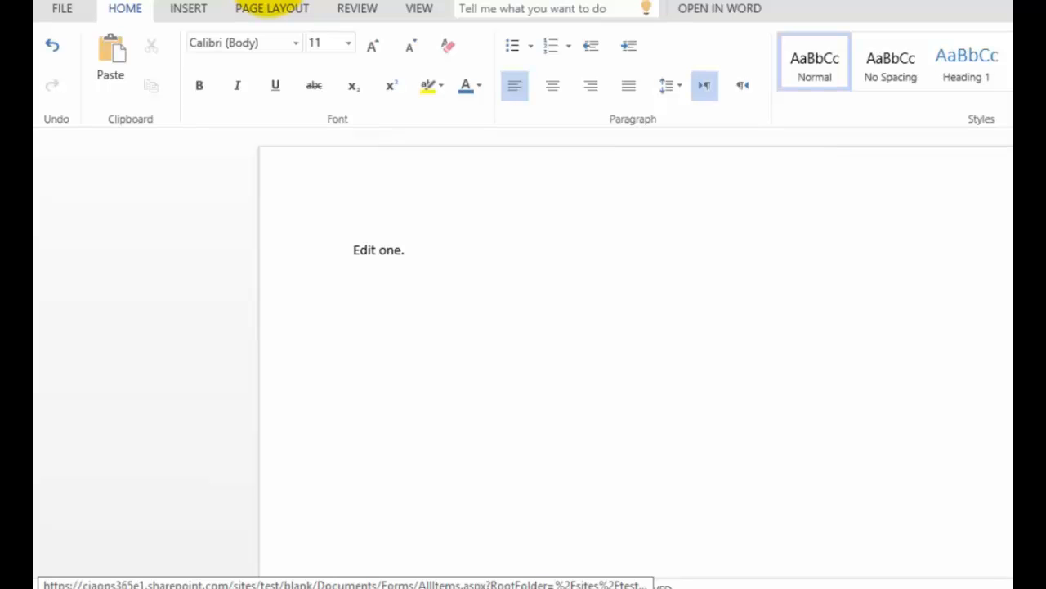
pyautogui.click(272, 5)
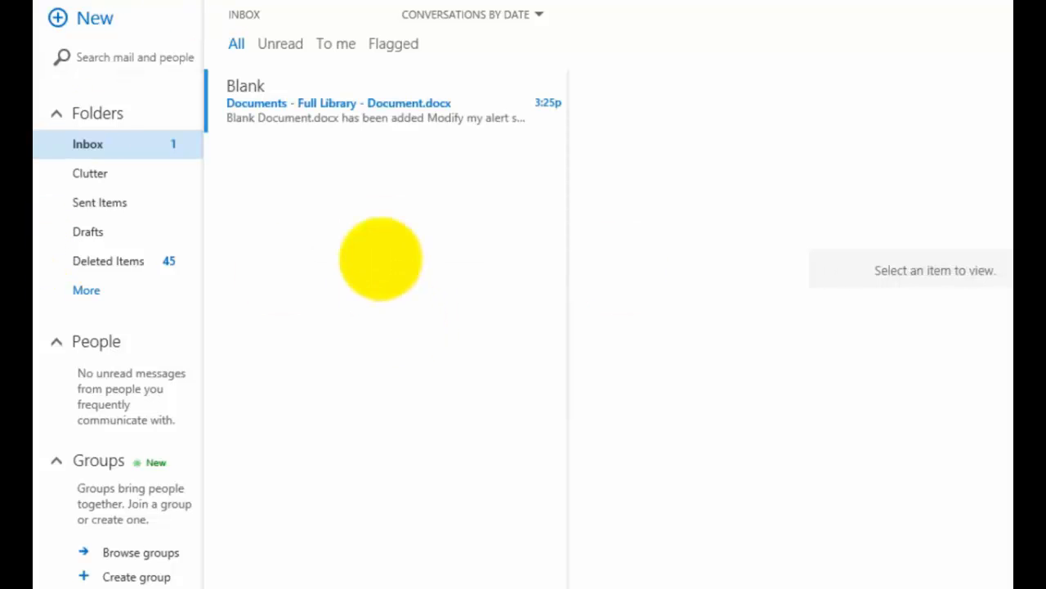
# Read the Document.docx notification e-mail in the Outlook inbox and delete it.
pyautogui.click(391, 119)
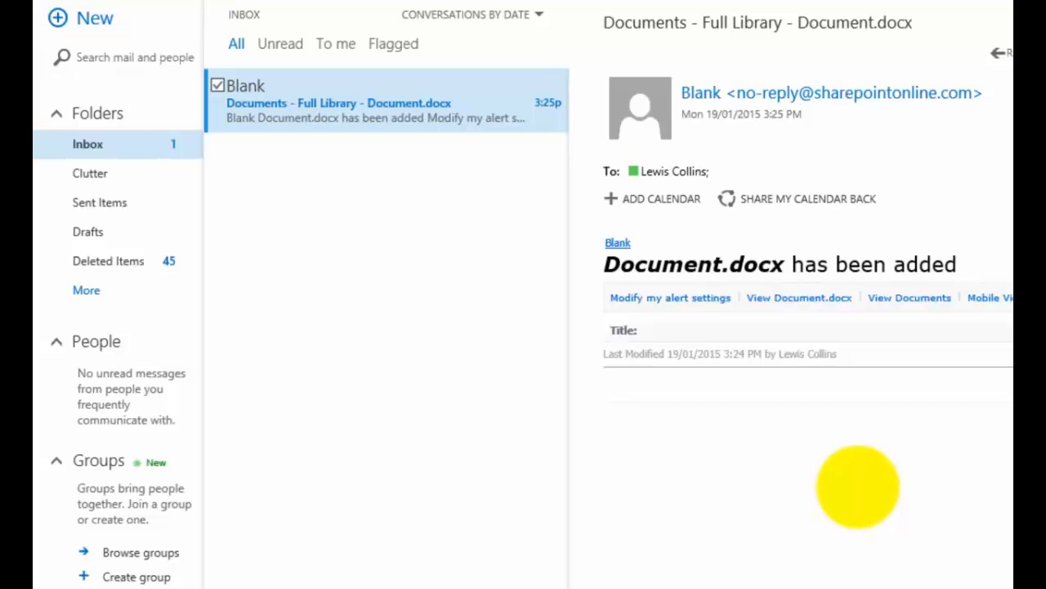
pyautogui.moveTo(498, 109)
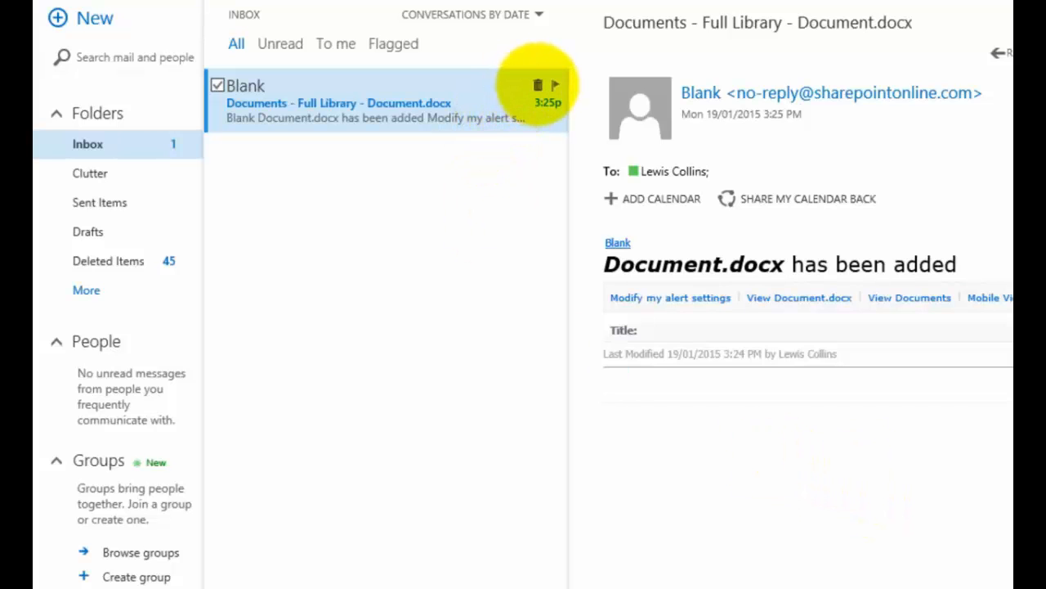
pyautogui.click(537, 85)
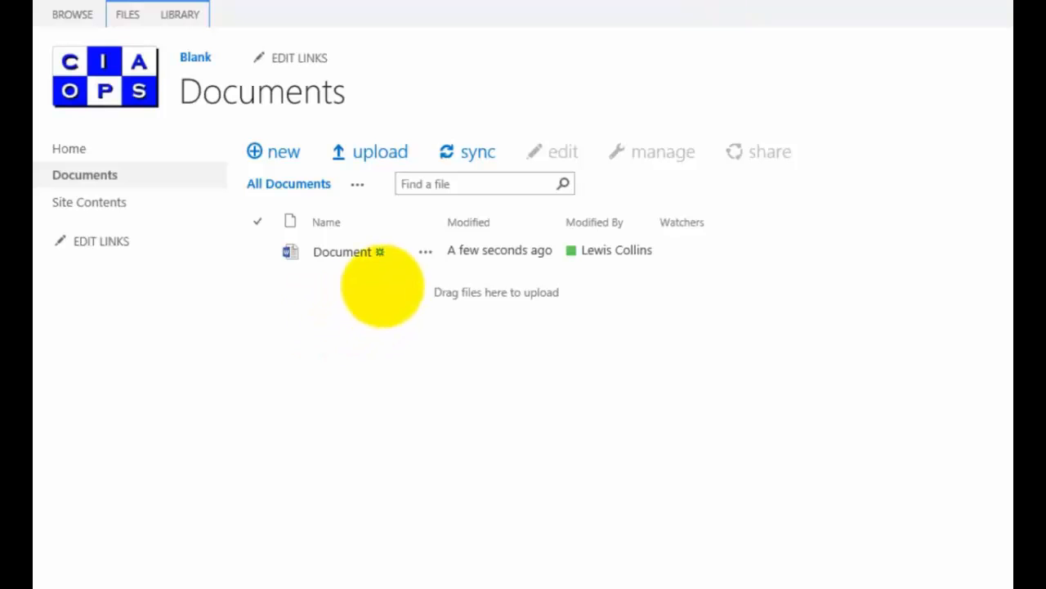
# Open Document from the SharePoint library for editing in Word Online and add a second line reading "Edit two.".
pyautogui.click(348, 250)
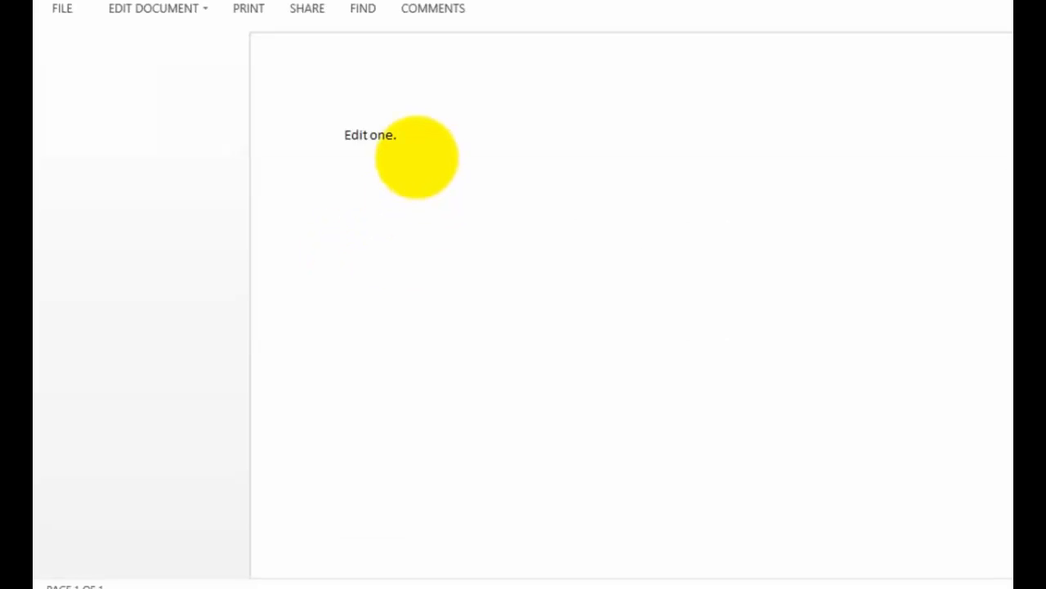
pyautogui.click(205, 9)
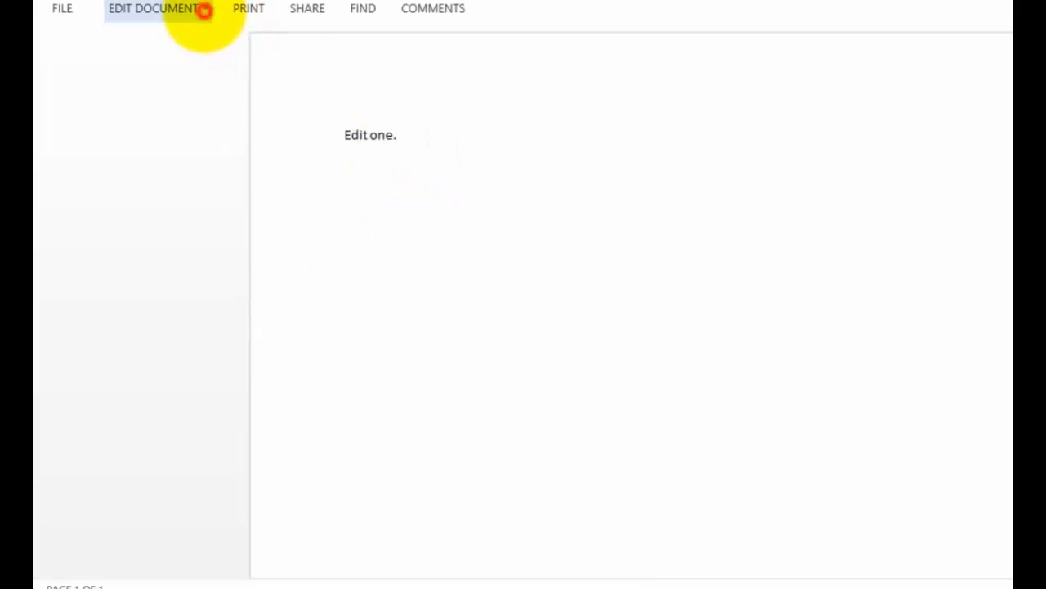
pyautogui.click(200, 100)
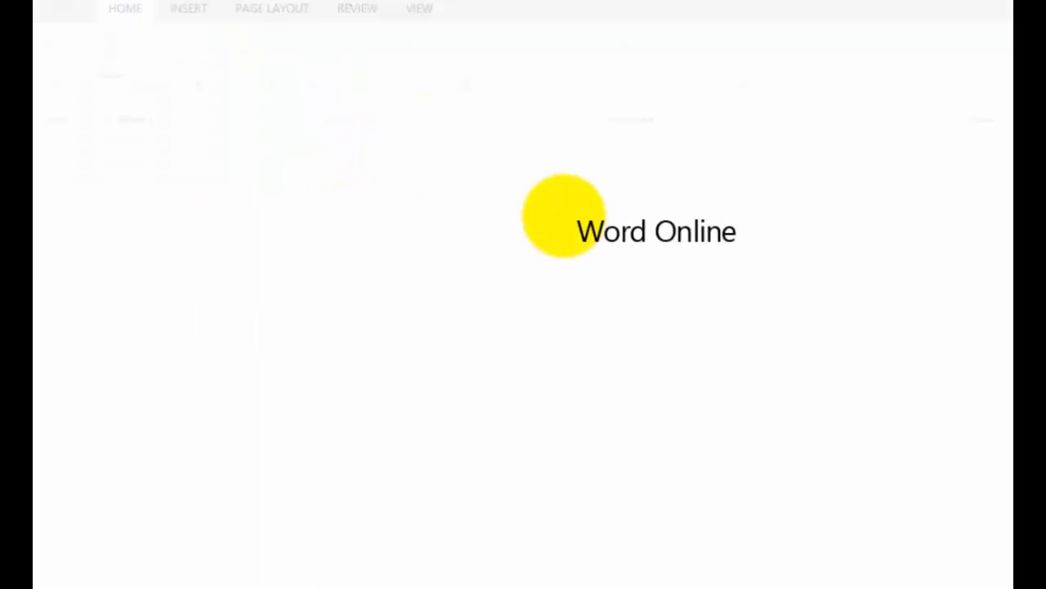
pyautogui.click(420, 250)
pyautogui.press('Return')
pyautogui.write('Edit two.')
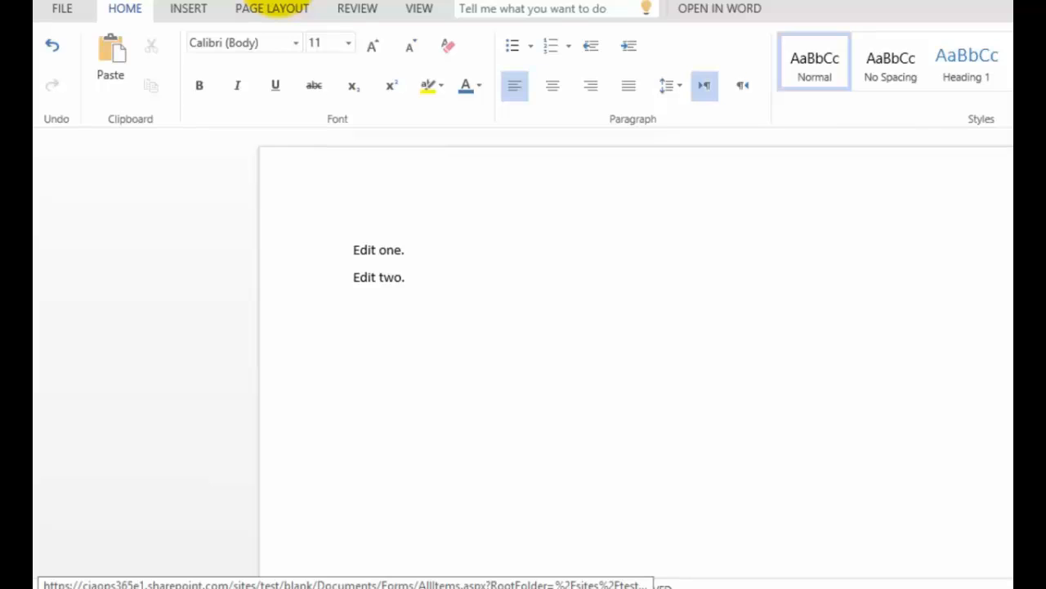
# Return from Word Online to the library, and read and delete the Document.docx change notification in the Outlook inbox.
pyautogui.click(278, 5)
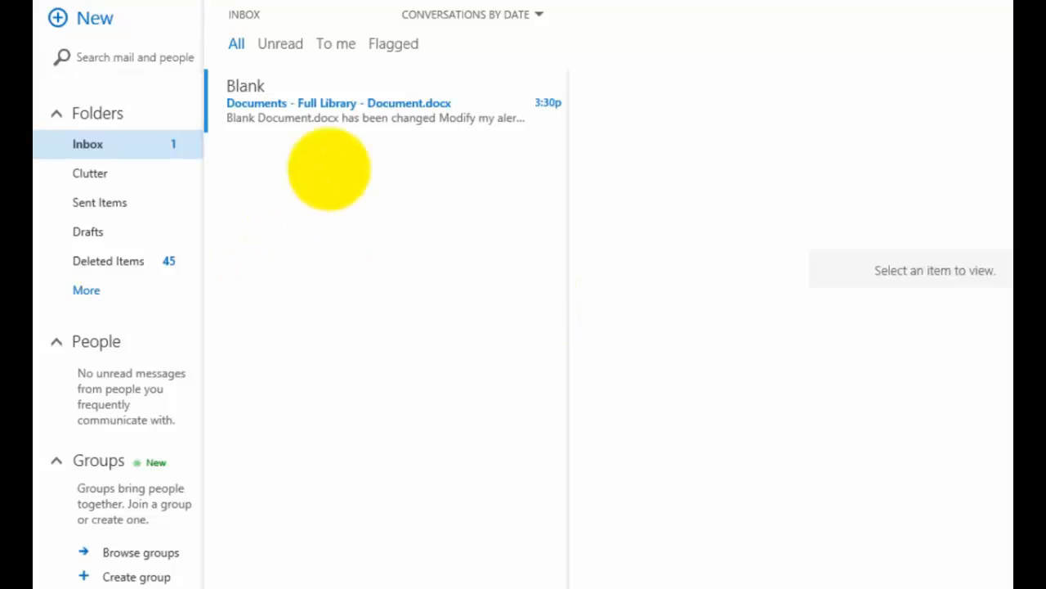
pyautogui.click(336, 116)
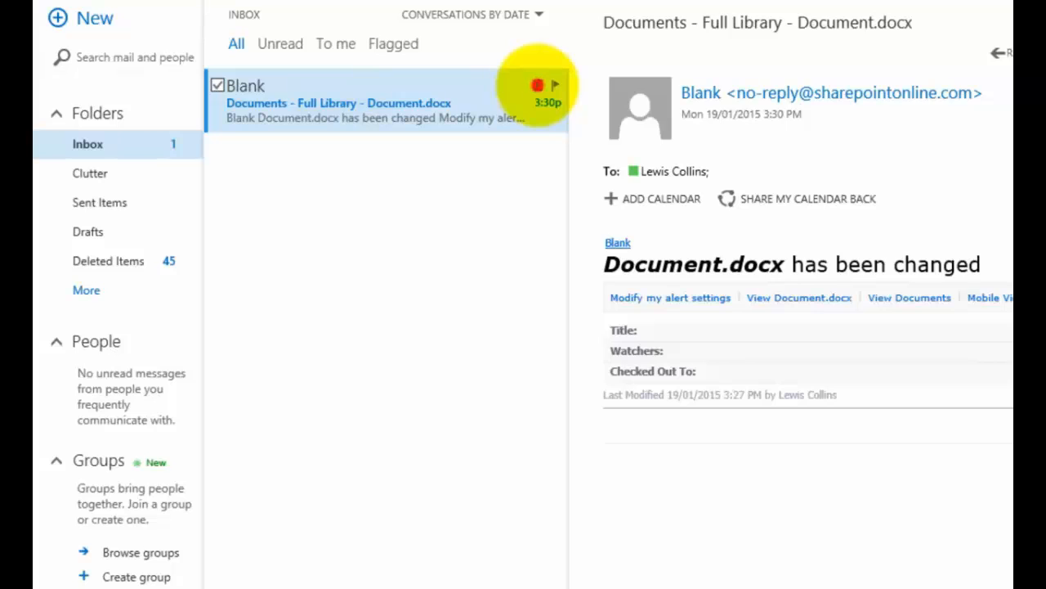
pyautogui.click(538, 85)
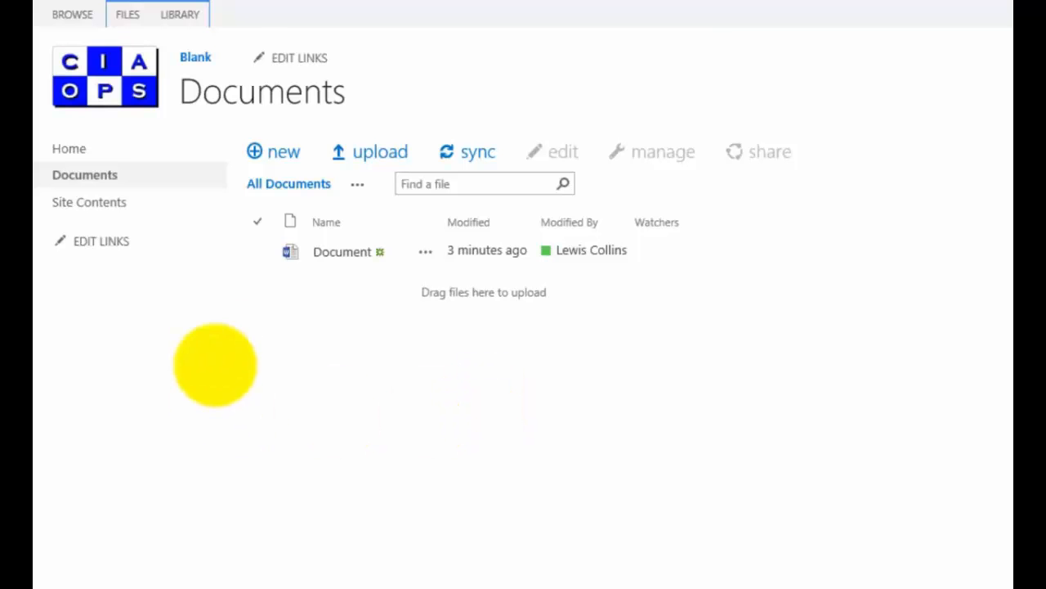
# Review the settings for a new alert on the SharePoint Documents library and close them without creating one.
pyautogui.click(188, 18)
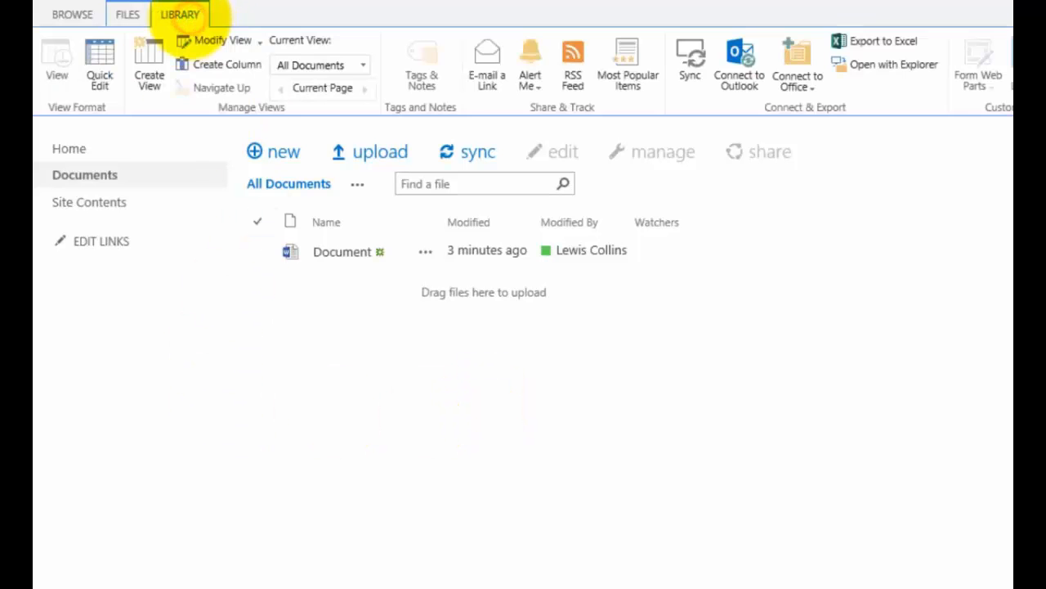
pyautogui.click(531, 80)
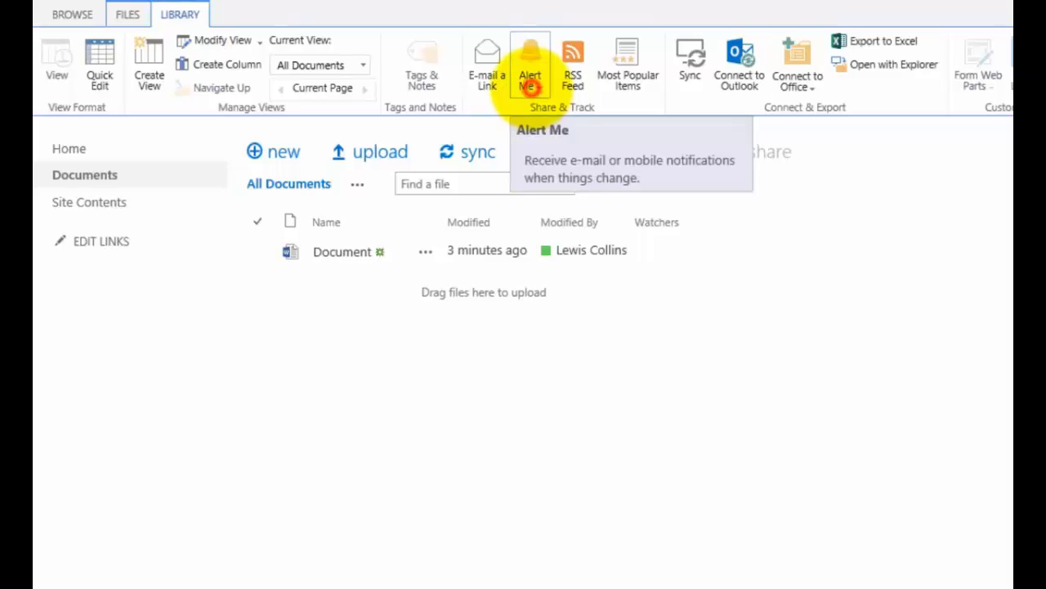
pyautogui.click(550, 115)
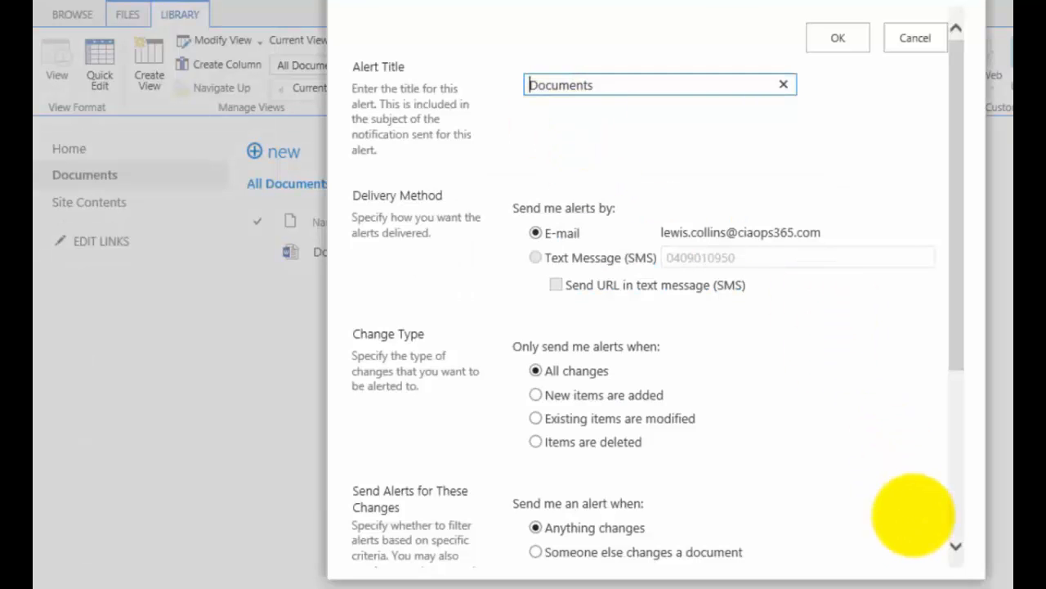
pyautogui.click(956, 546)
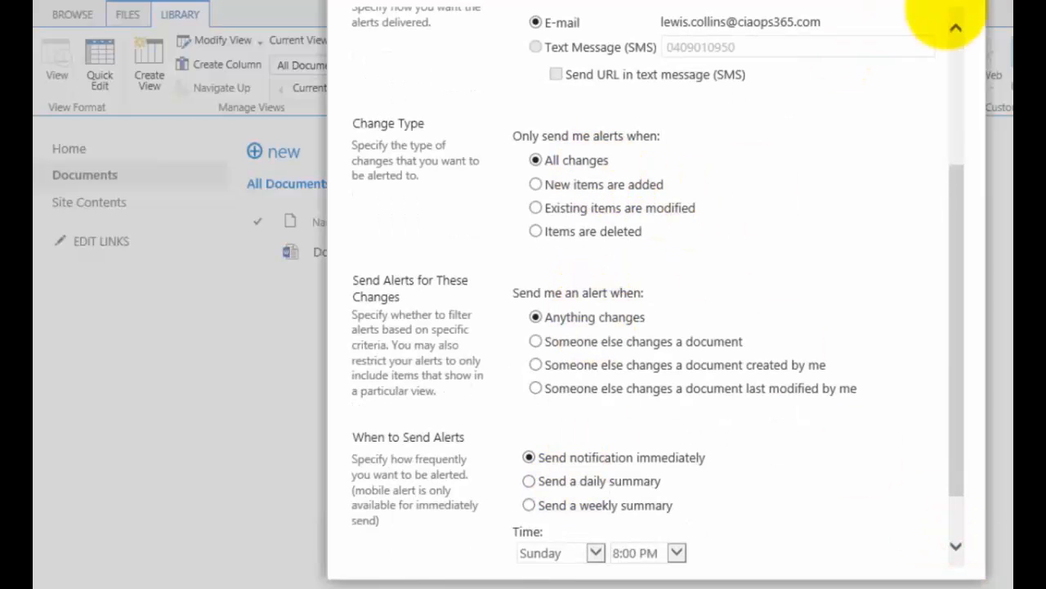
pyautogui.click(961, 6)
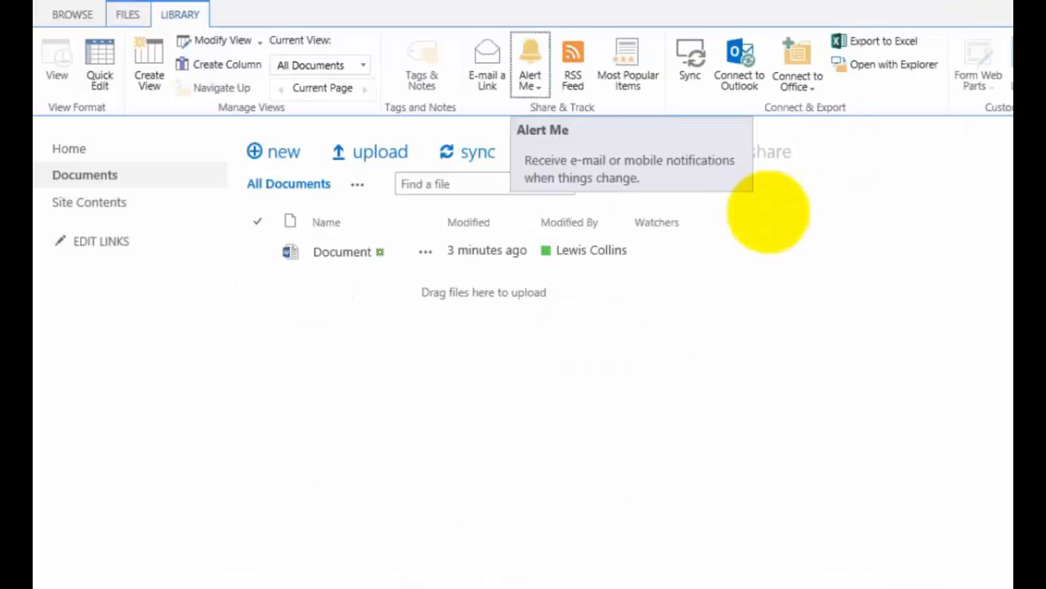
# Delete the immediate "Documents - Full Library" alert from the site's list of own alerts.
pyautogui.click(530, 70)
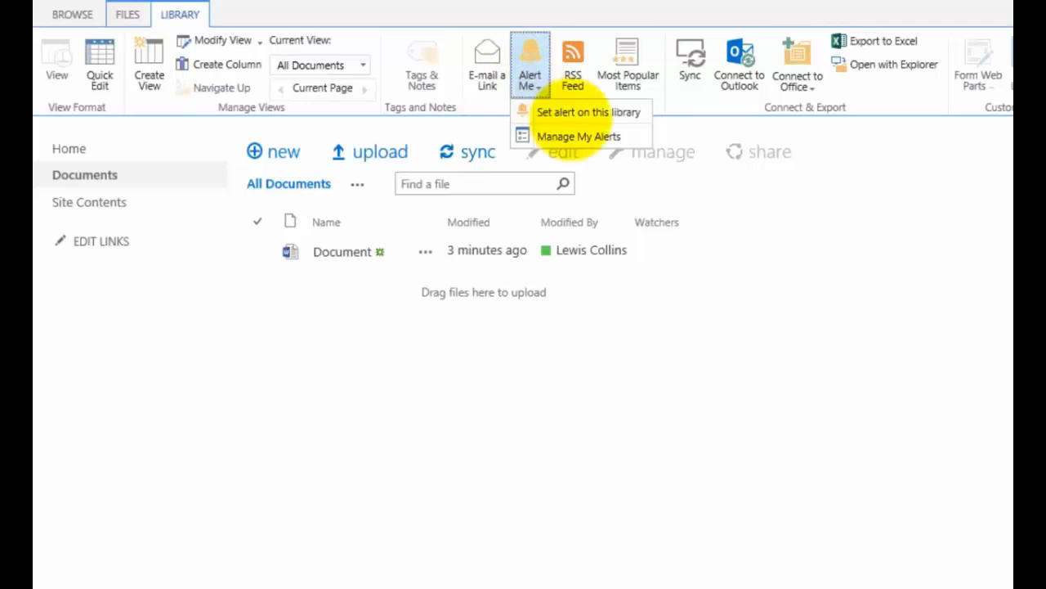
pyautogui.click(590, 136)
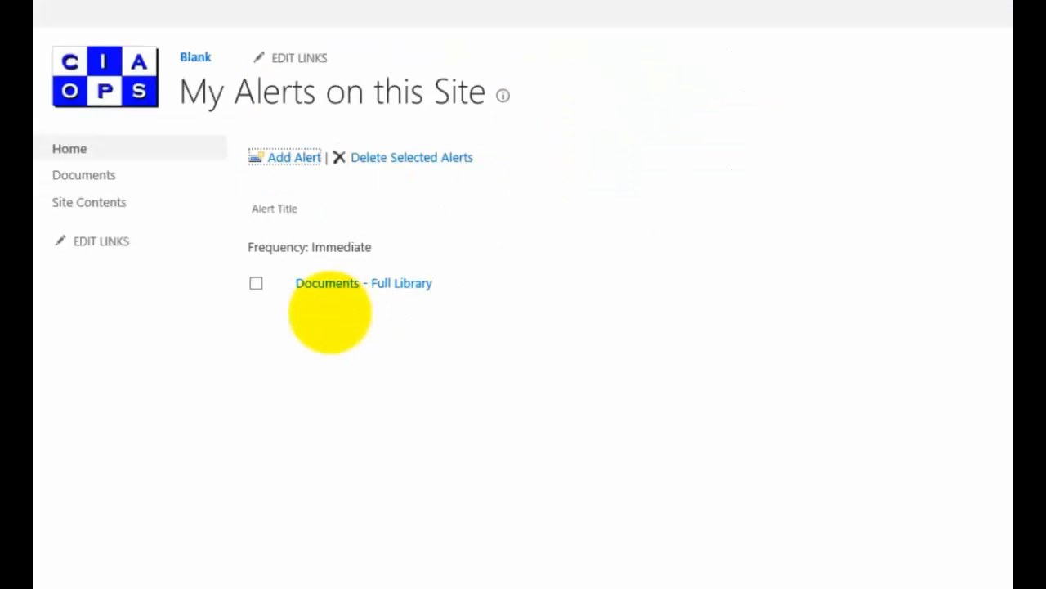
pyautogui.click(256, 283)
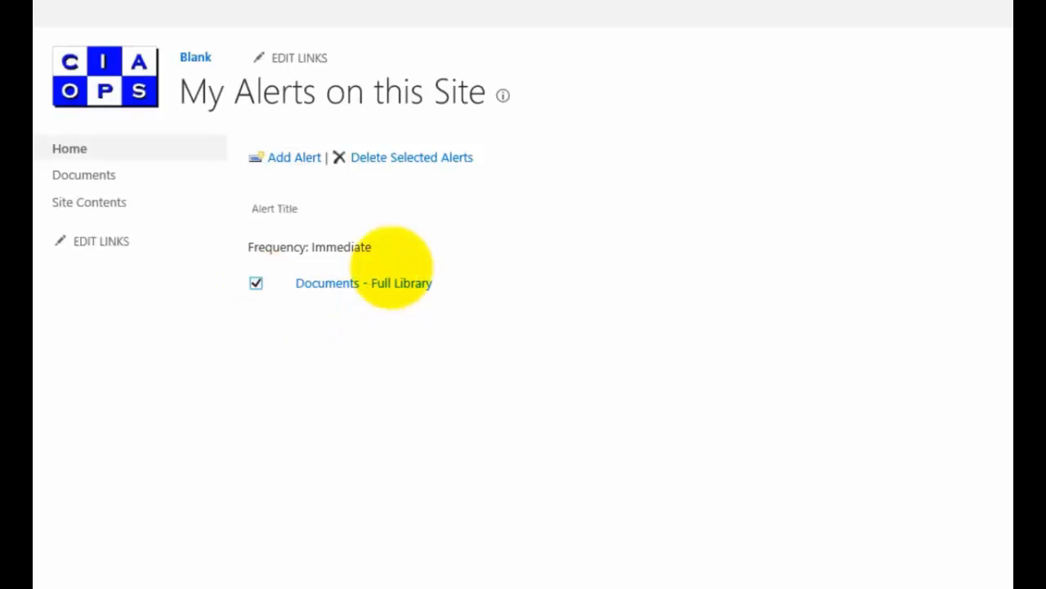
pyautogui.click(402, 157)
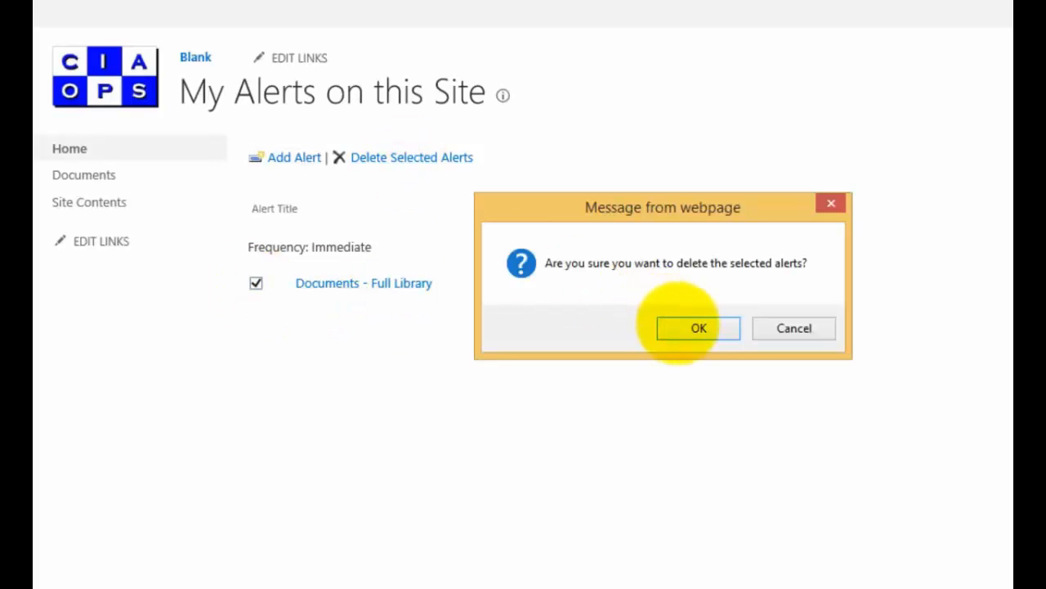
pyautogui.click(678, 325)
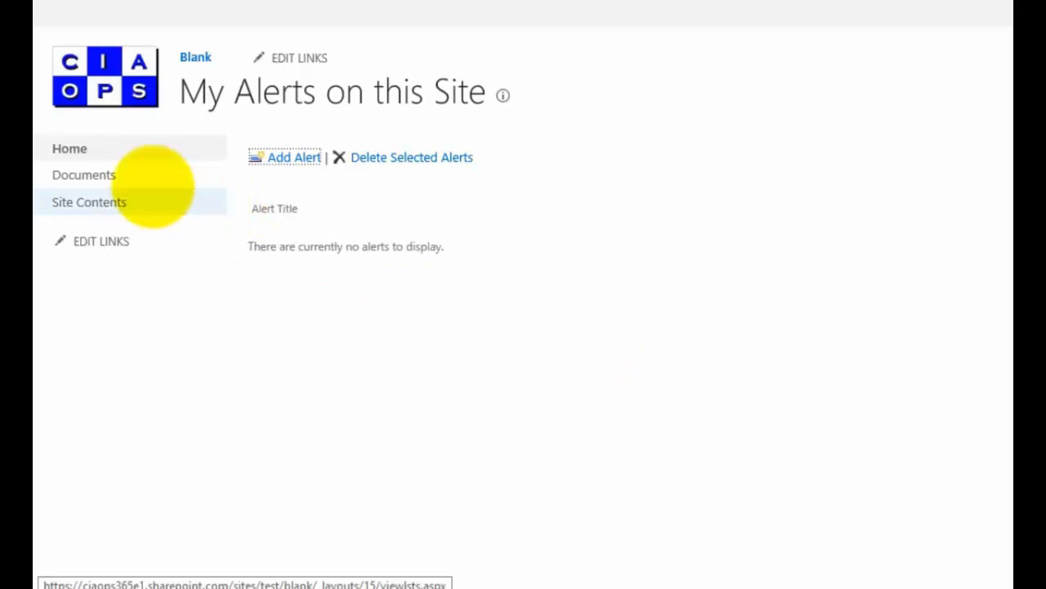
# Create a new Excel workbook in the Documents library with "hello world" in cell A1.
pyautogui.click(103, 174)
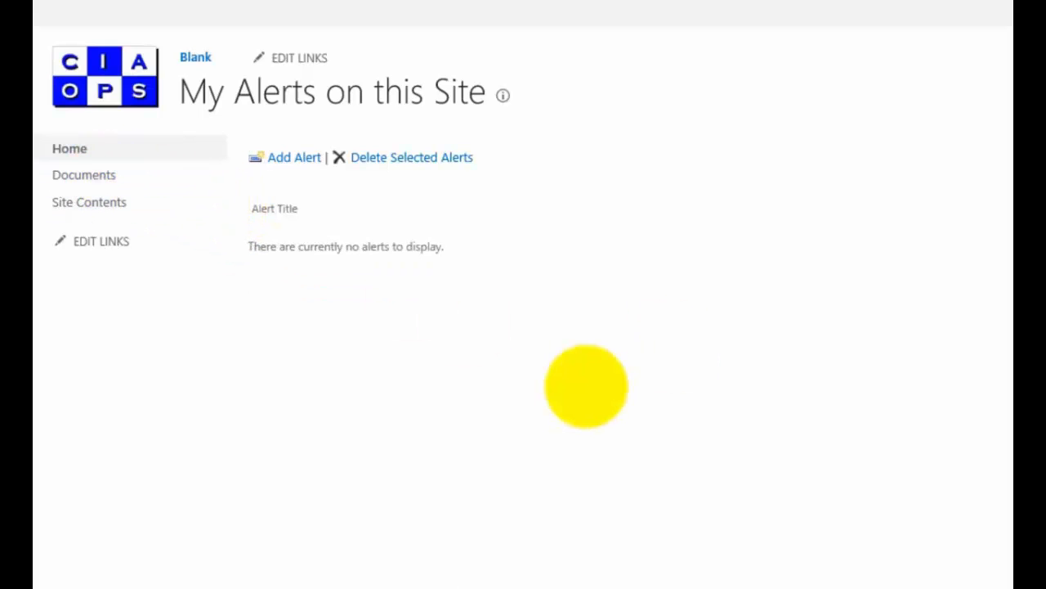
pyautogui.click(283, 149)
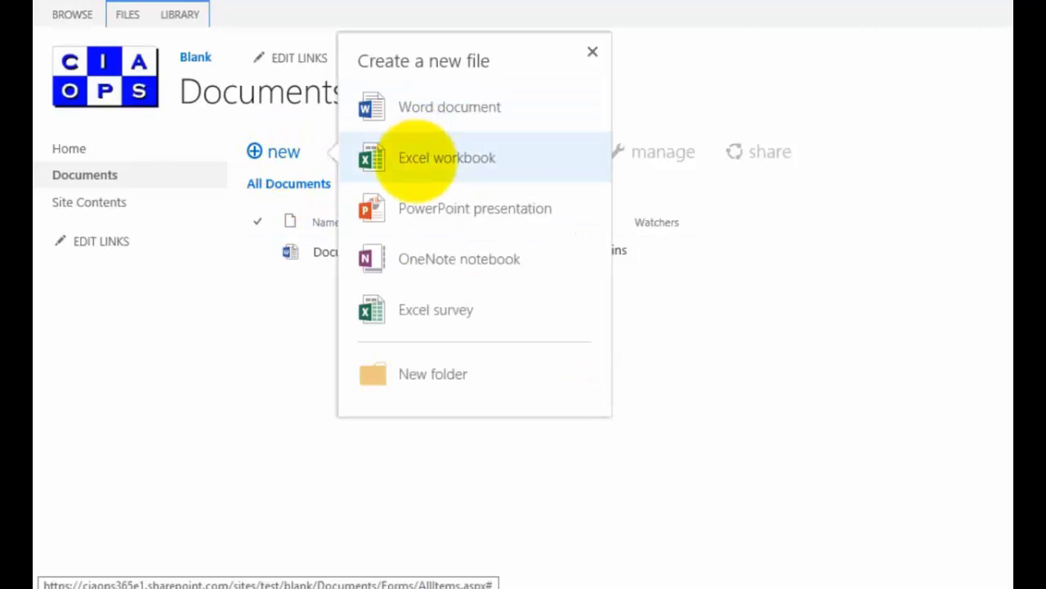
pyautogui.click(415, 158)
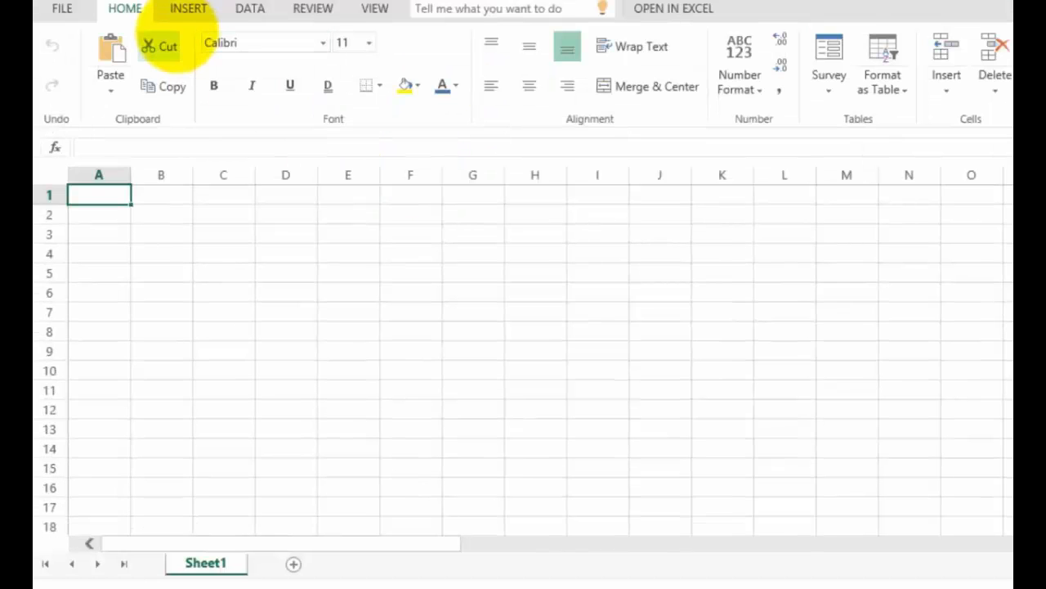
pyautogui.write('hello wor')
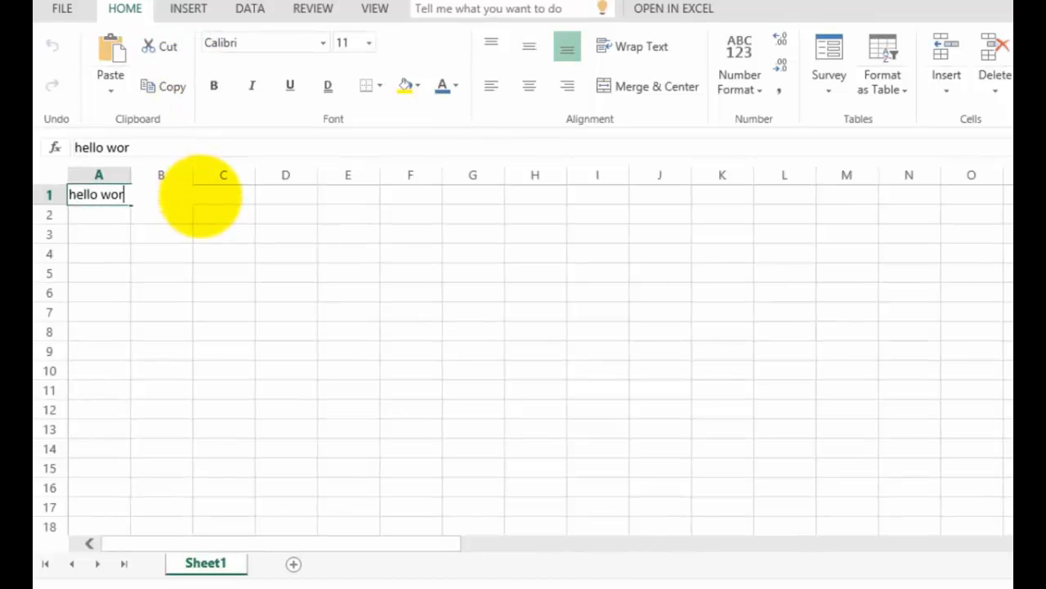
pyautogui.write('ld')
pyautogui.press('Return')
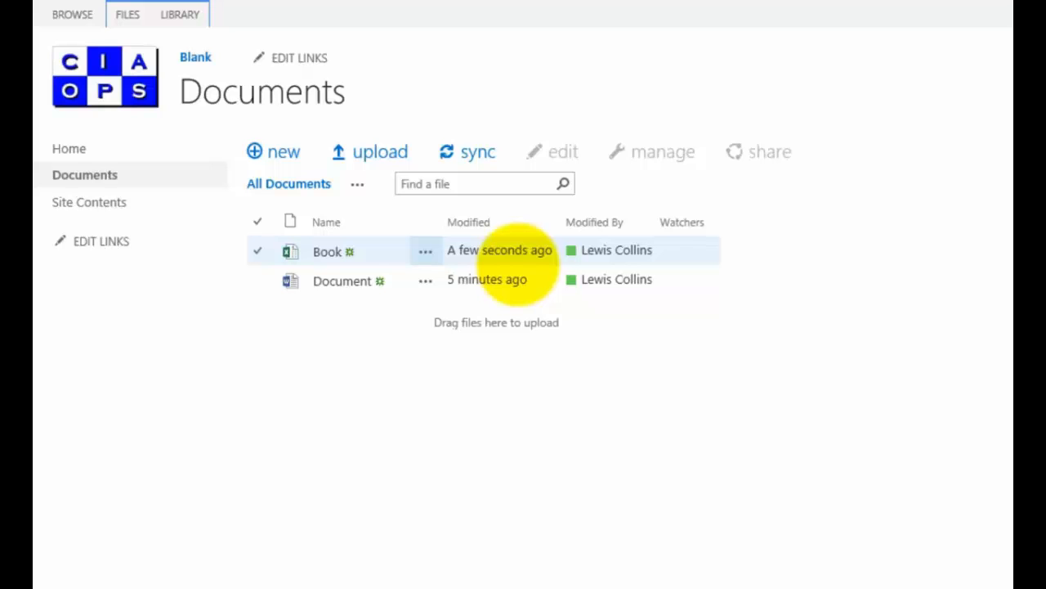
pyautogui.click(255, 284)
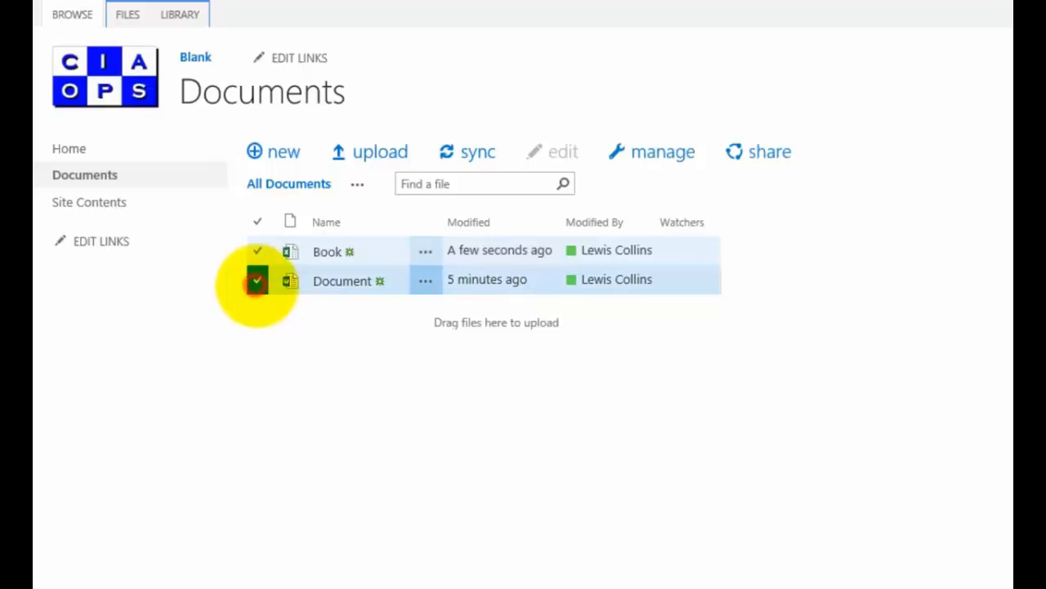
pyautogui.click(254, 250)
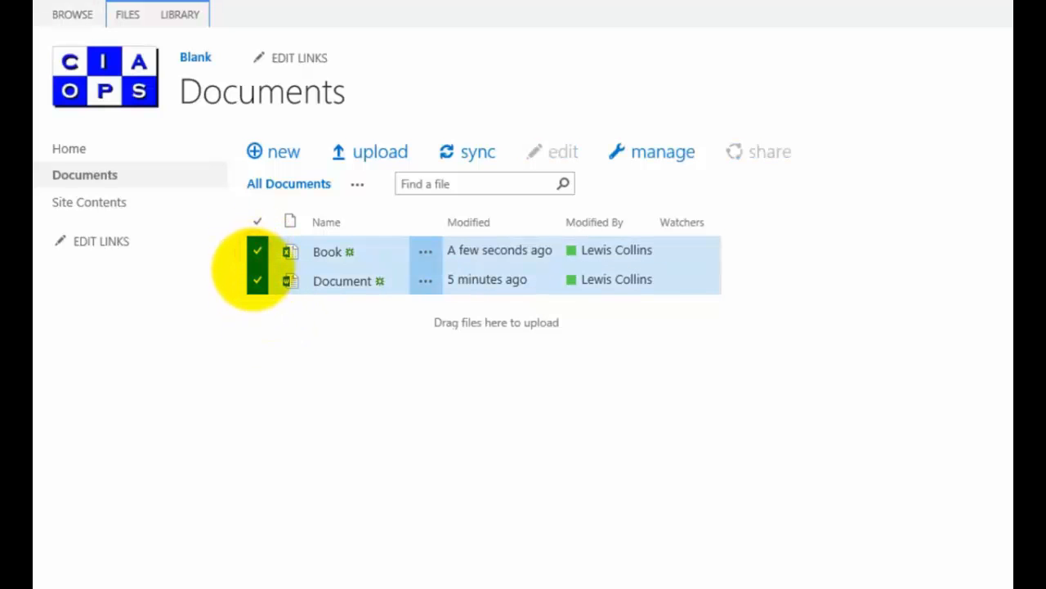
pyautogui.click(253, 277)
pyautogui.click(254, 276)
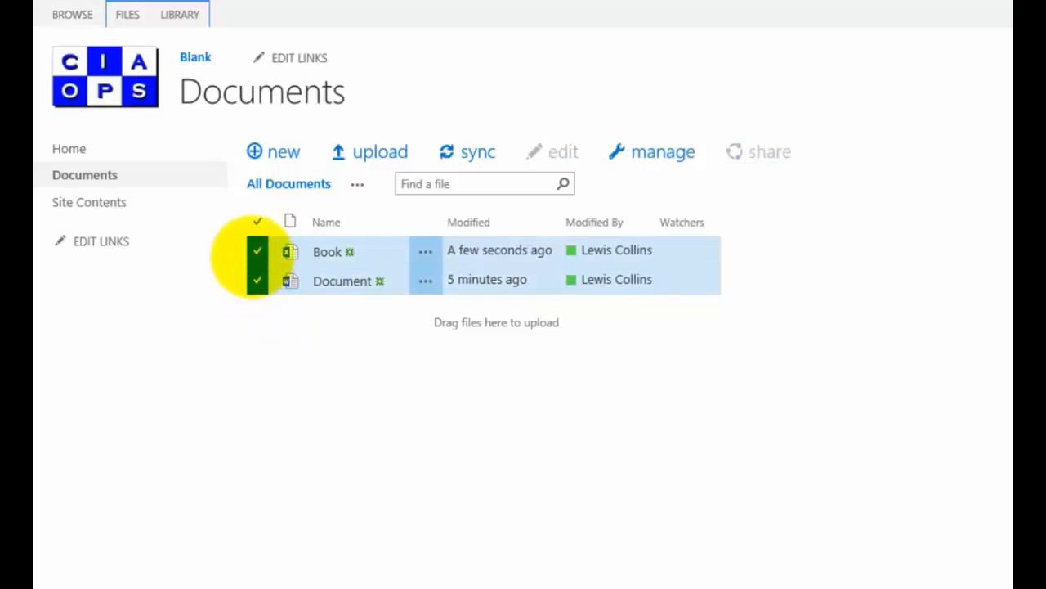
pyautogui.click(255, 222)
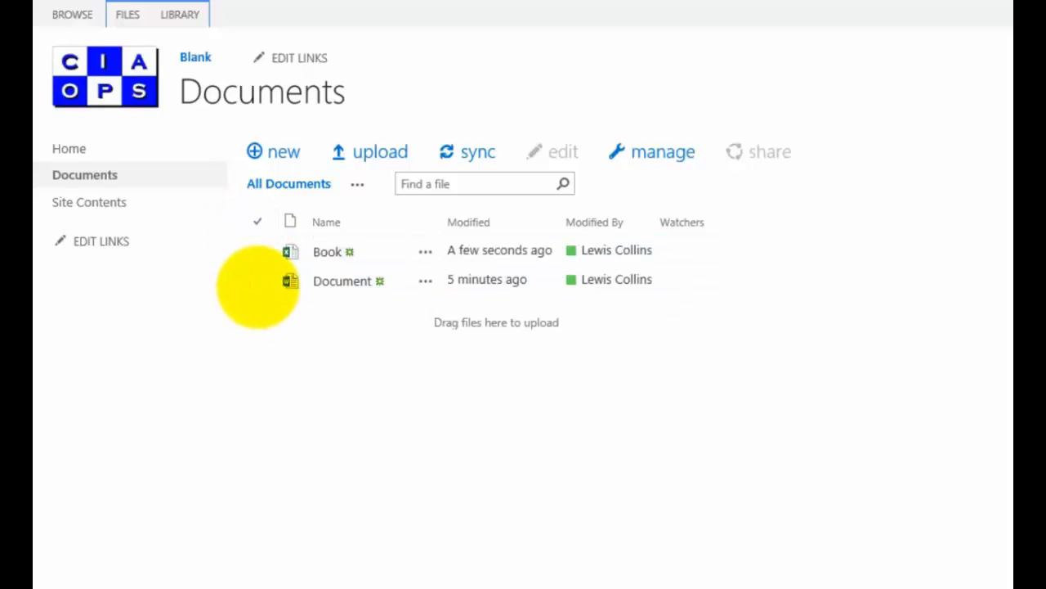
# Set an alert on the Book workbook, sent by e-mail immediately when anything changes, titled "Documents: Book.xlsx".
pyautogui.click(257, 251)
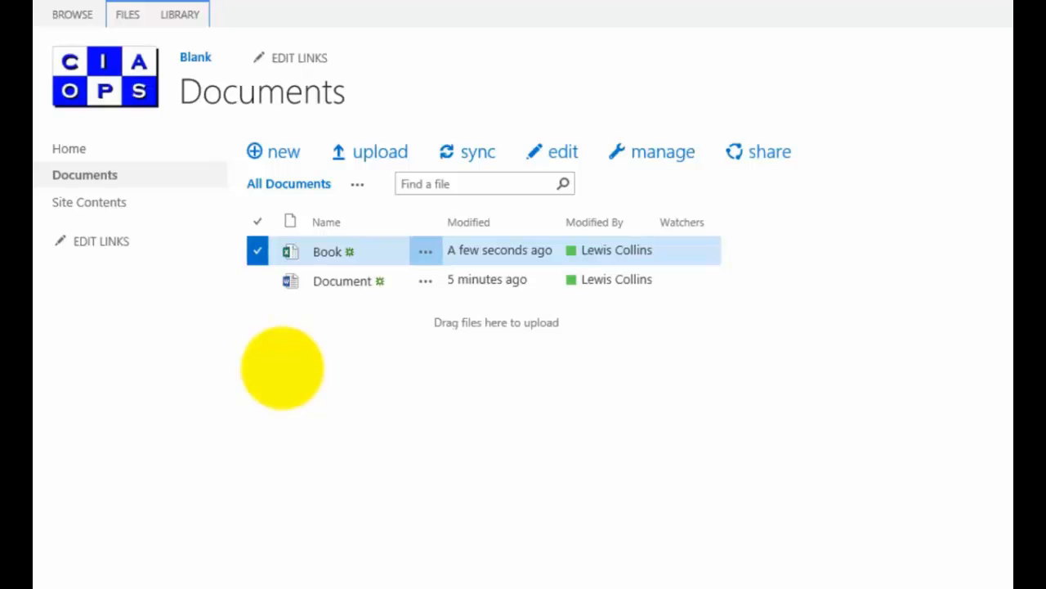
pyautogui.click(129, 14)
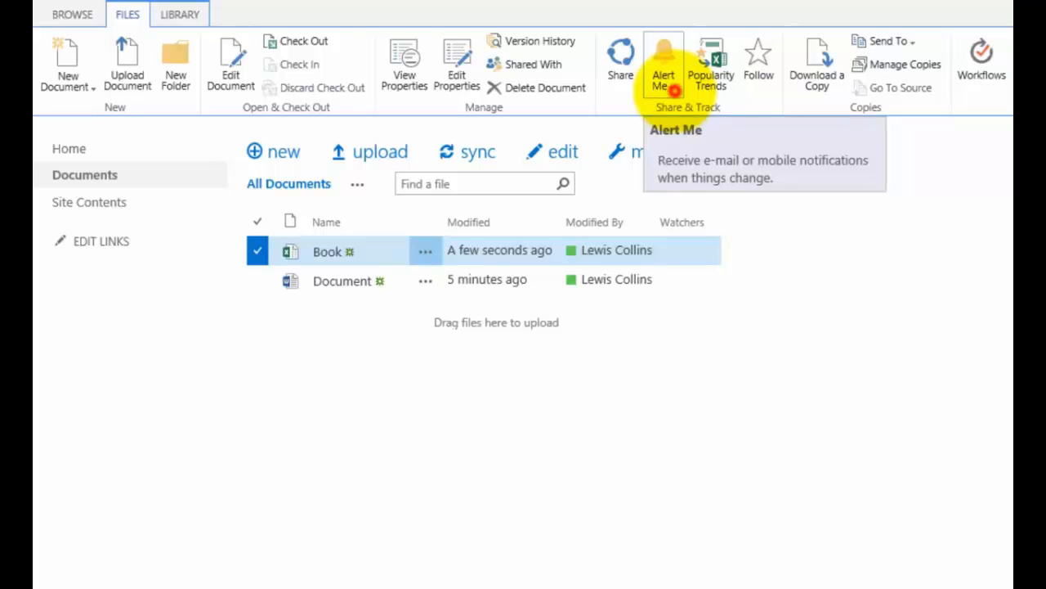
pyautogui.click(666, 82)
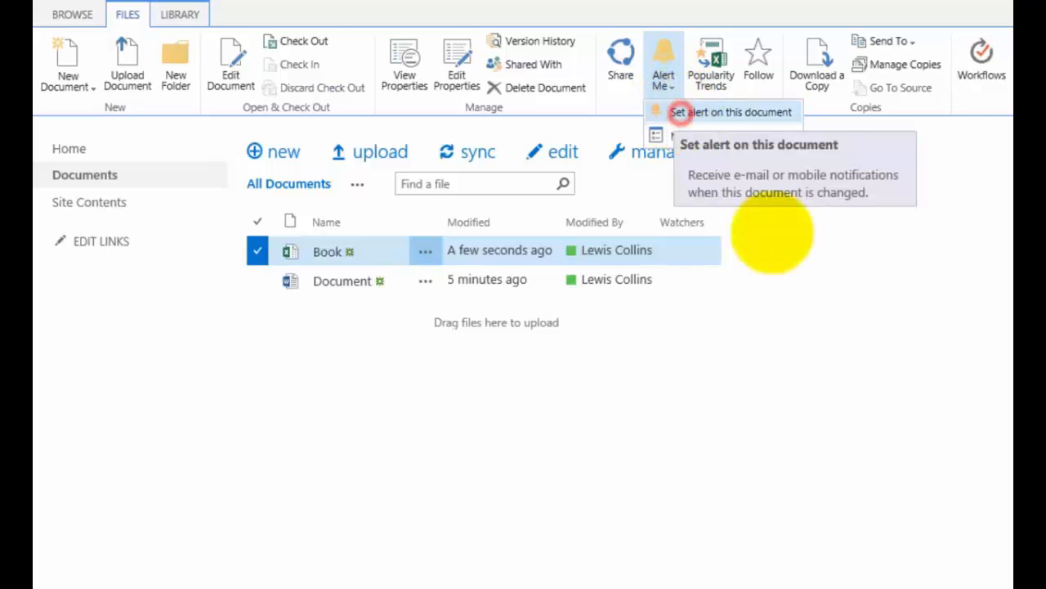
pyautogui.click(680, 113)
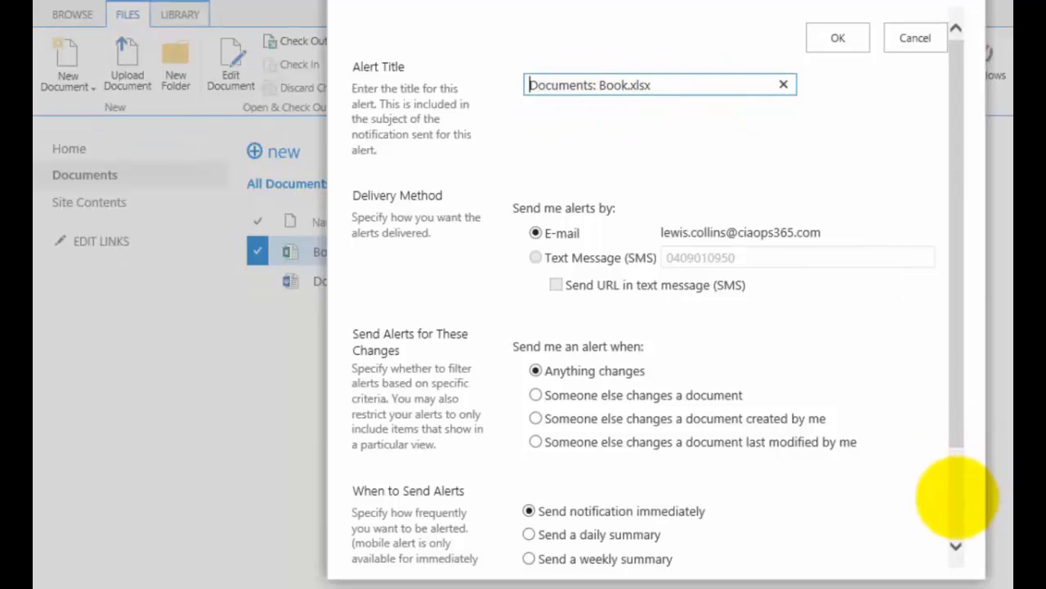
pyautogui.scroll(-3, 956, 495)
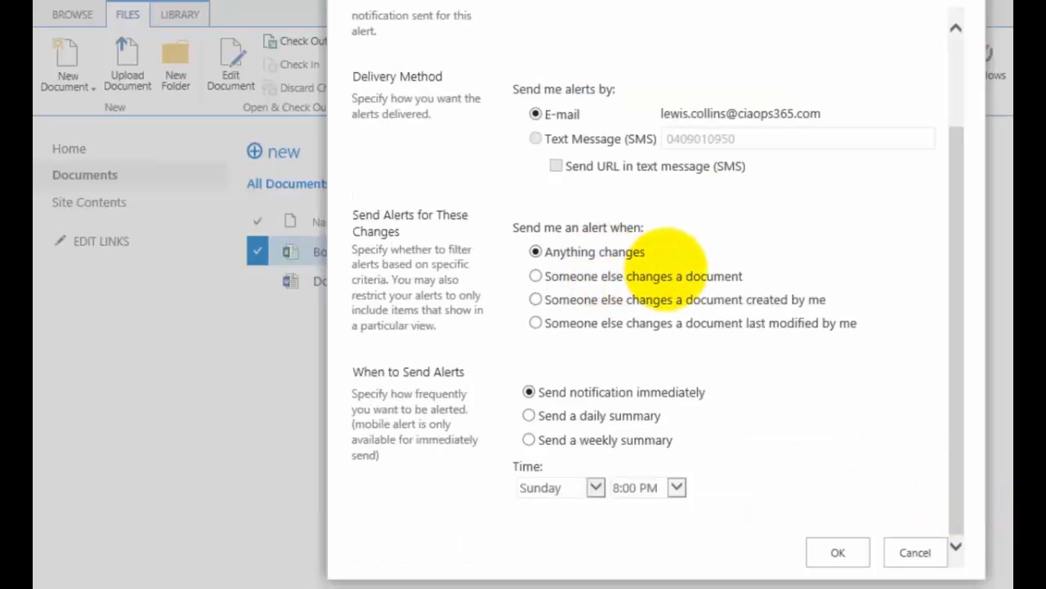
pyautogui.click(838, 553)
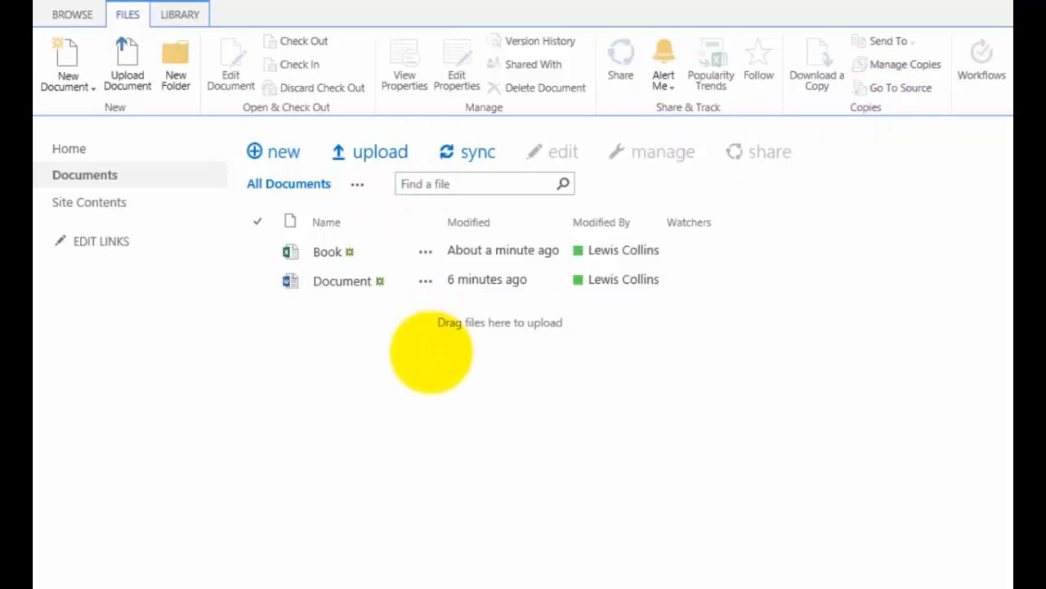
# Read the Book.xlsx alert creation e-mail in the Outlook inbox and delete it.
pyautogui.click(86, 14)
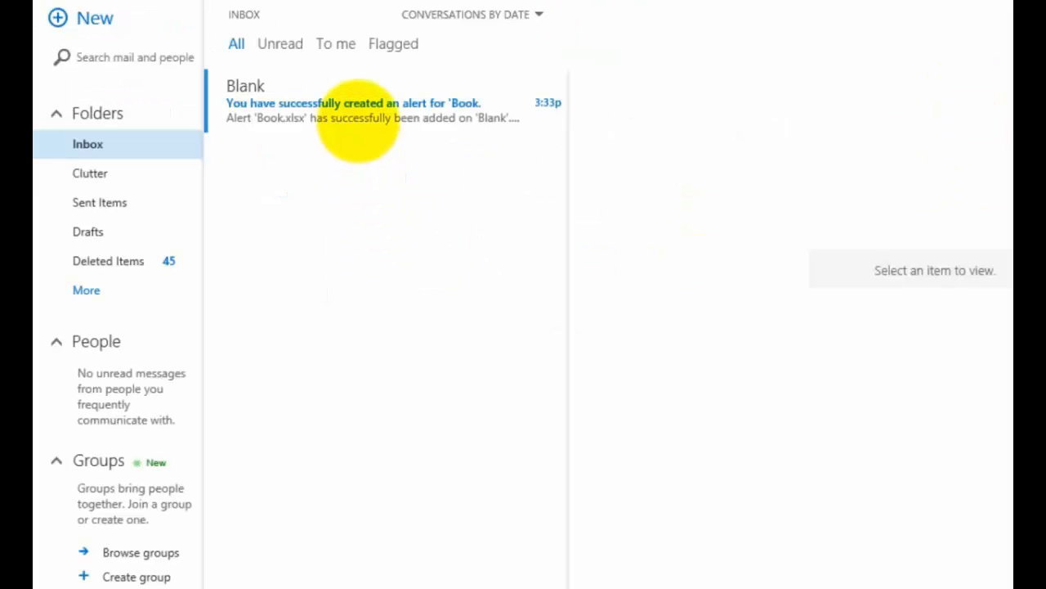
pyautogui.click(358, 107)
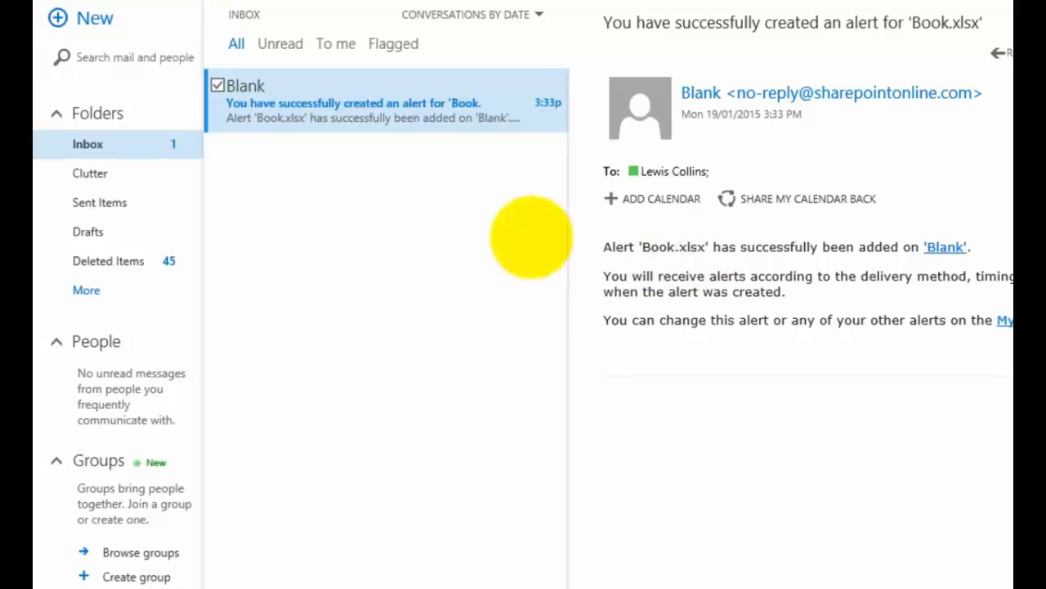
pyautogui.click(534, 84)
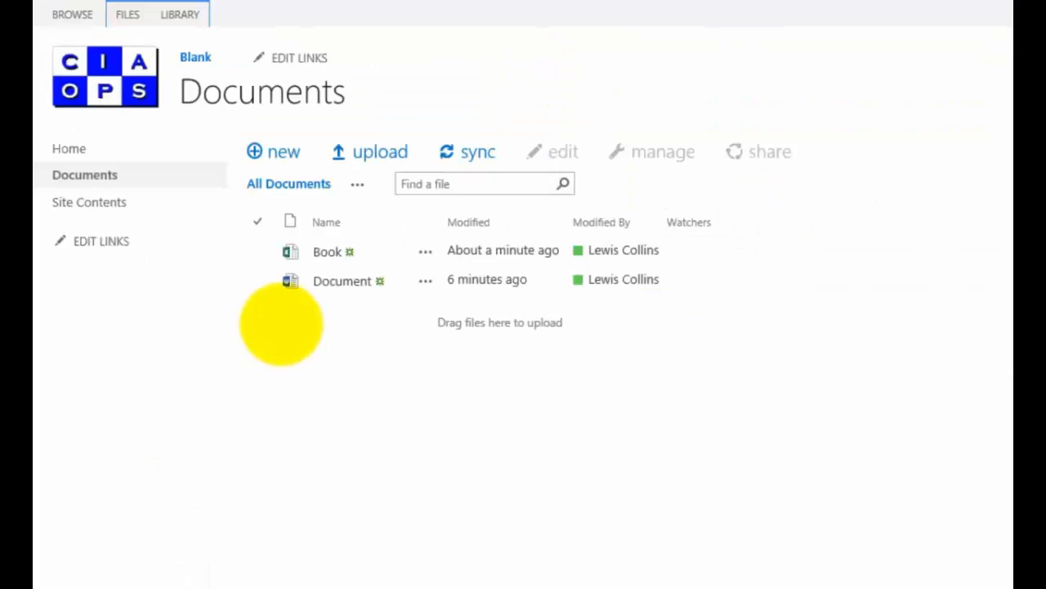
# Open Document from the SharePoint library for editing in Word Online and add a third line reading "Edit three.".
pyautogui.click(341, 281)
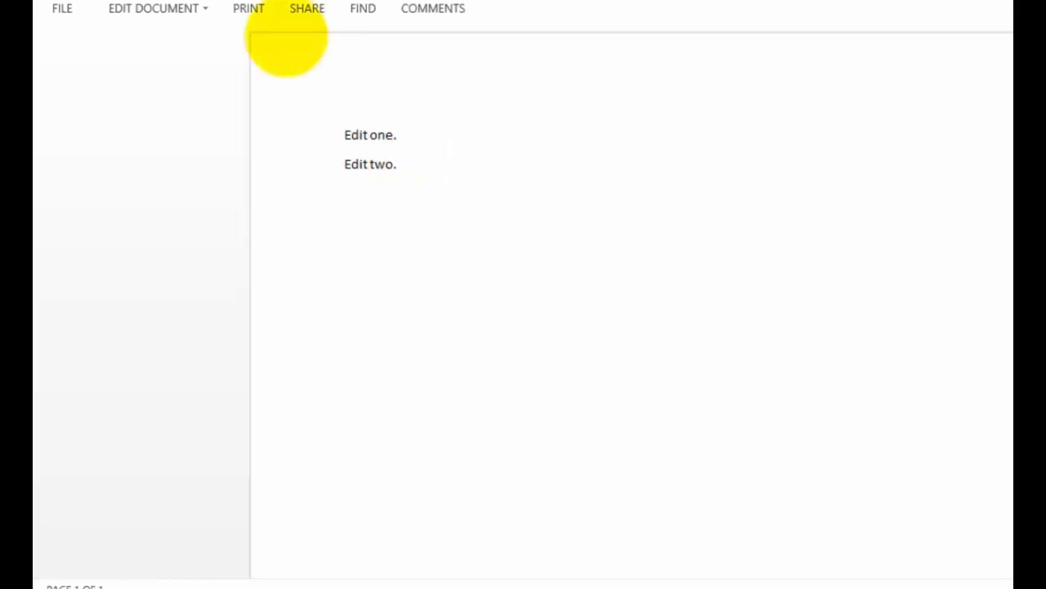
pyautogui.click(197, 9)
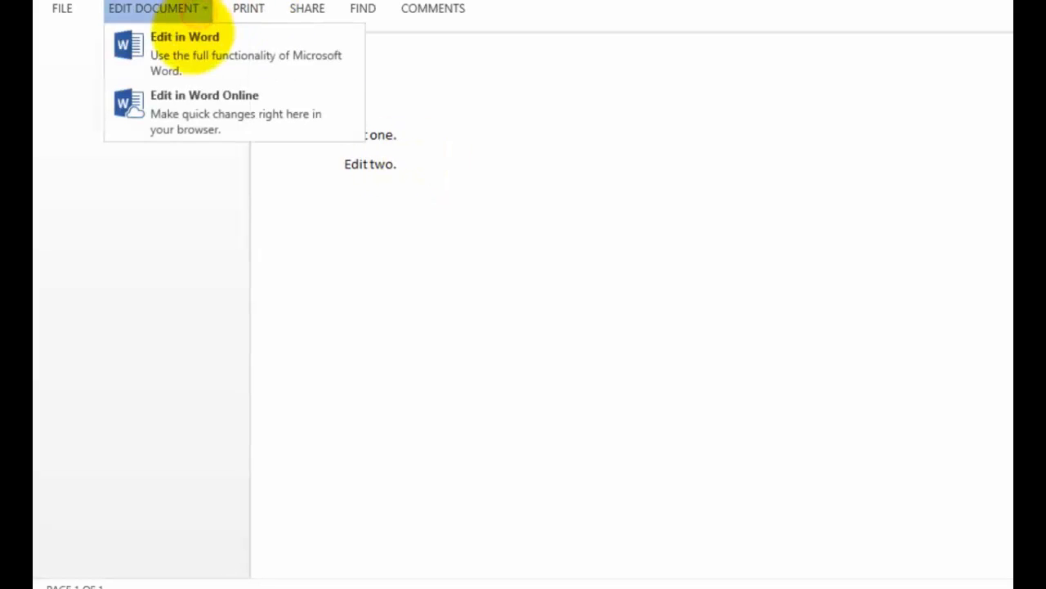
pyautogui.click(205, 106)
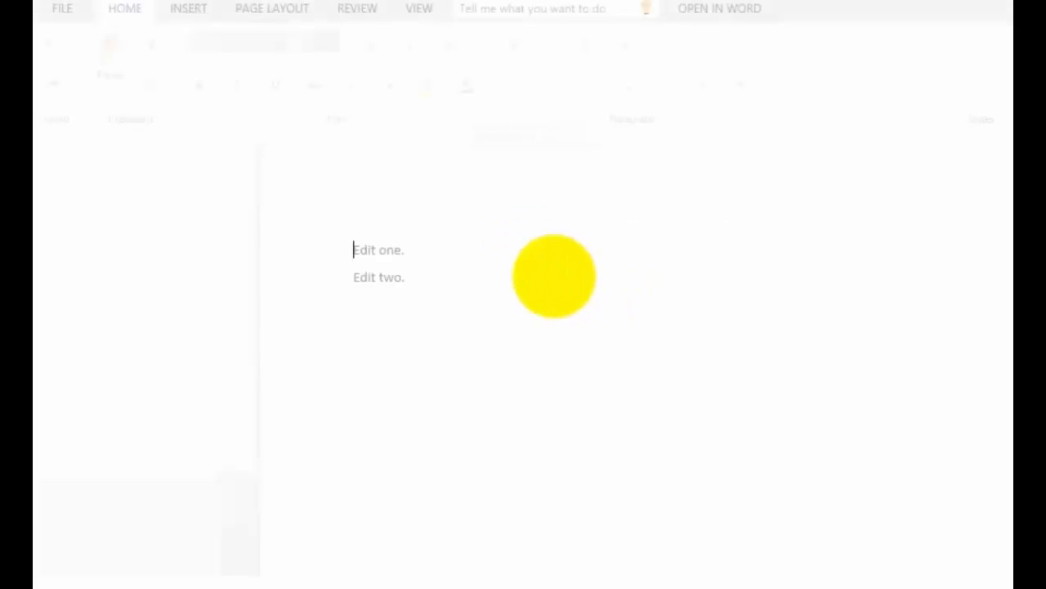
pyautogui.click(427, 278)
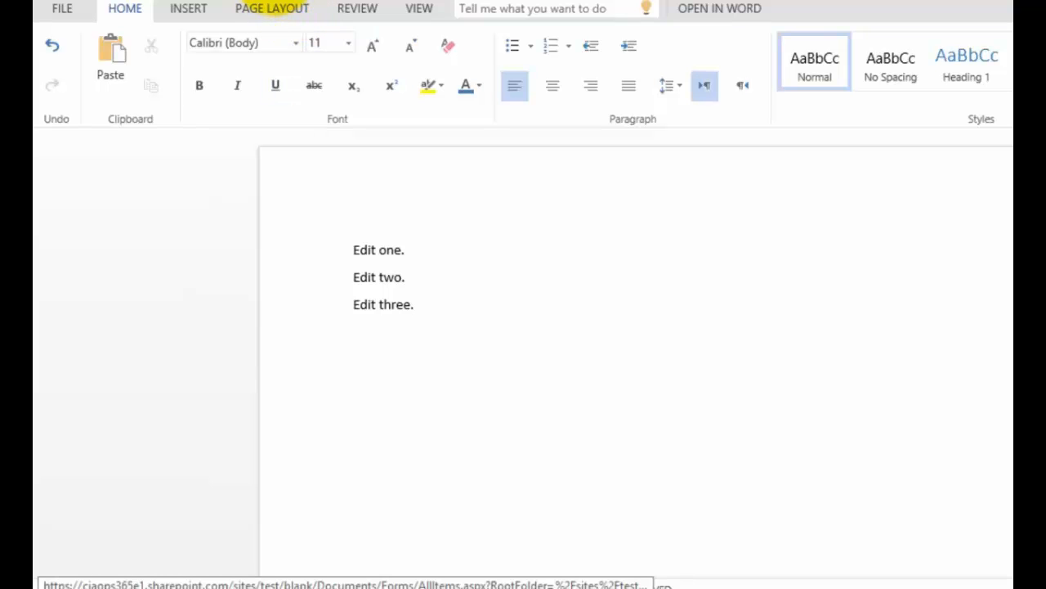
# Open the Book workbook from the Documents library for editing in Excel Online, enter "Edit one" in cell A3, and return to the library.
pyautogui.click(272, 8)
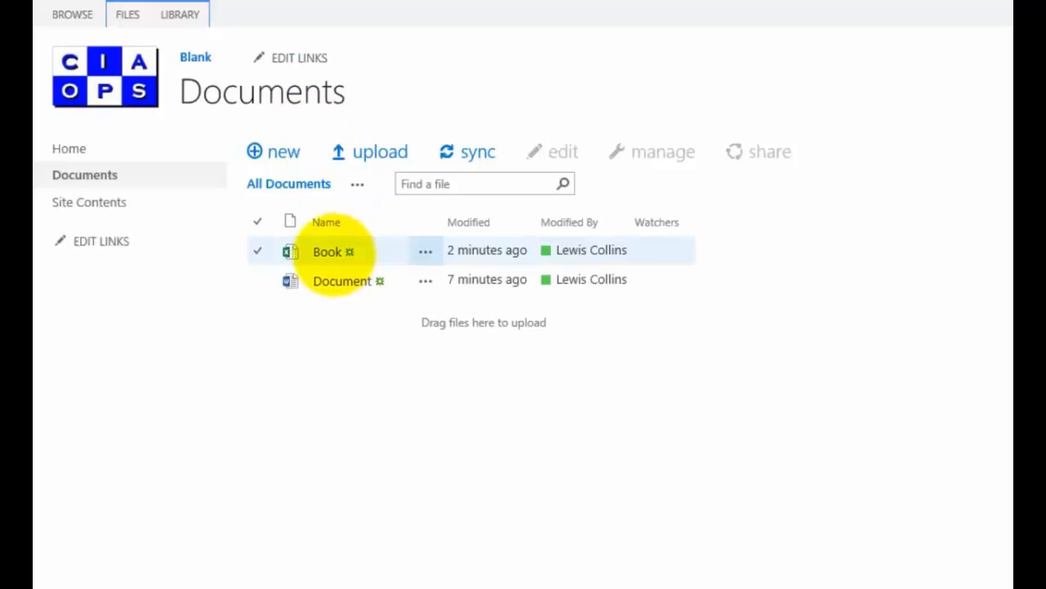
pyautogui.click(328, 252)
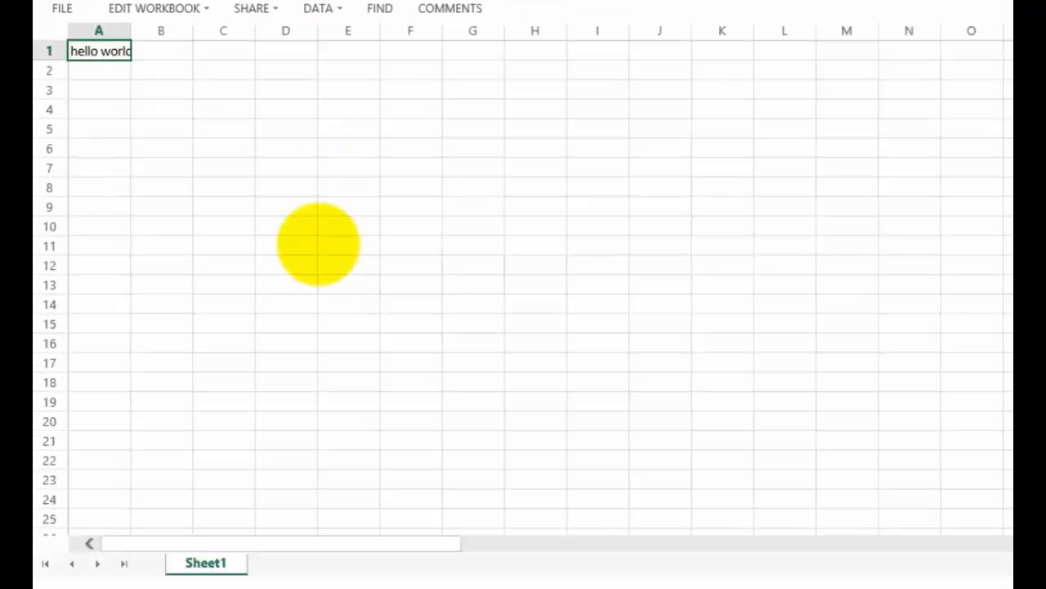
pyautogui.click(175, 9)
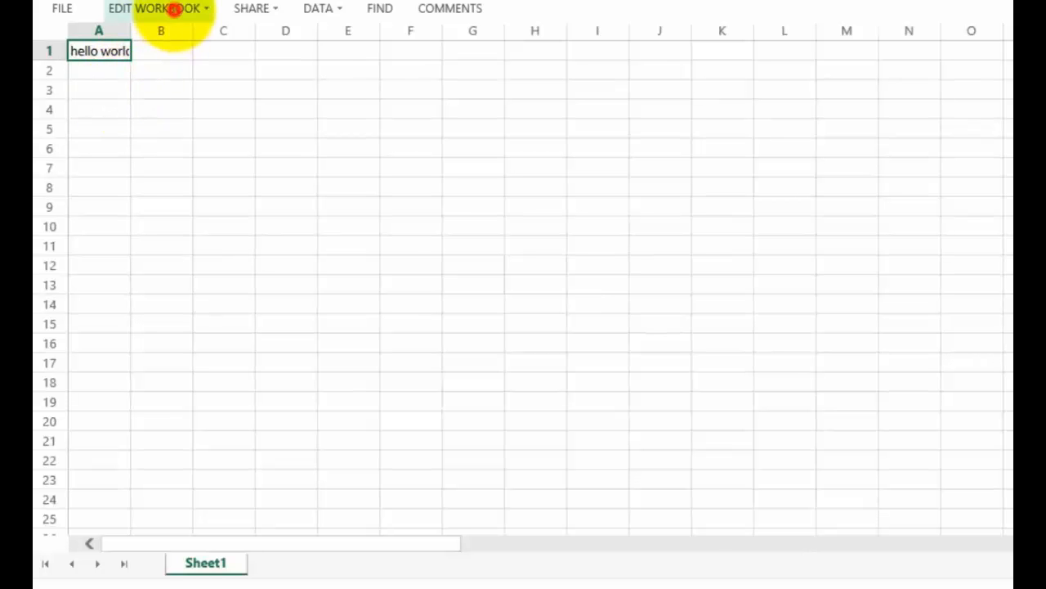
pyautogui.click(180, 105)
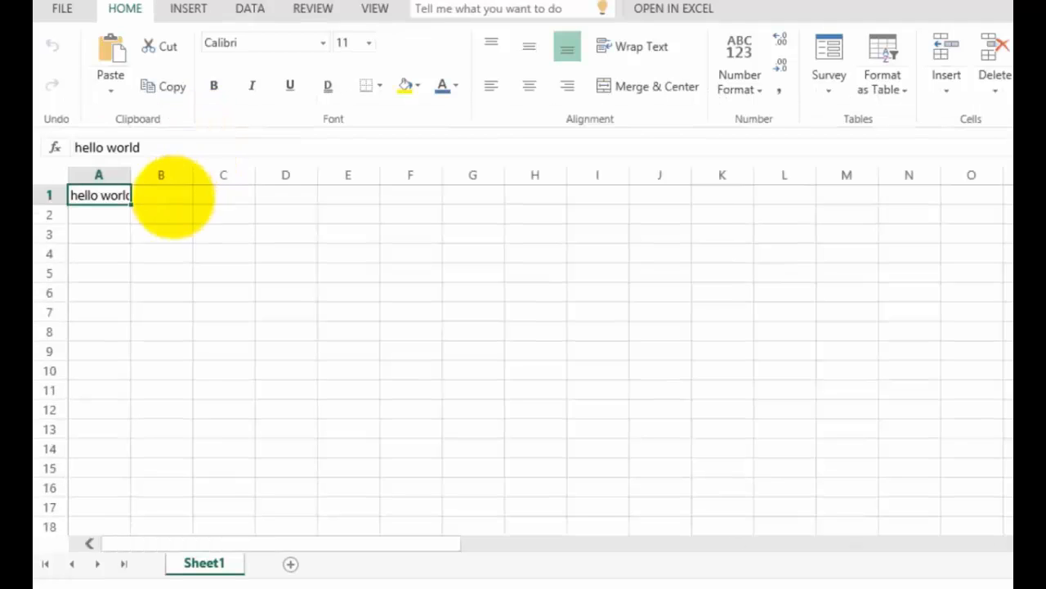
pyautogui.click(117, 234)
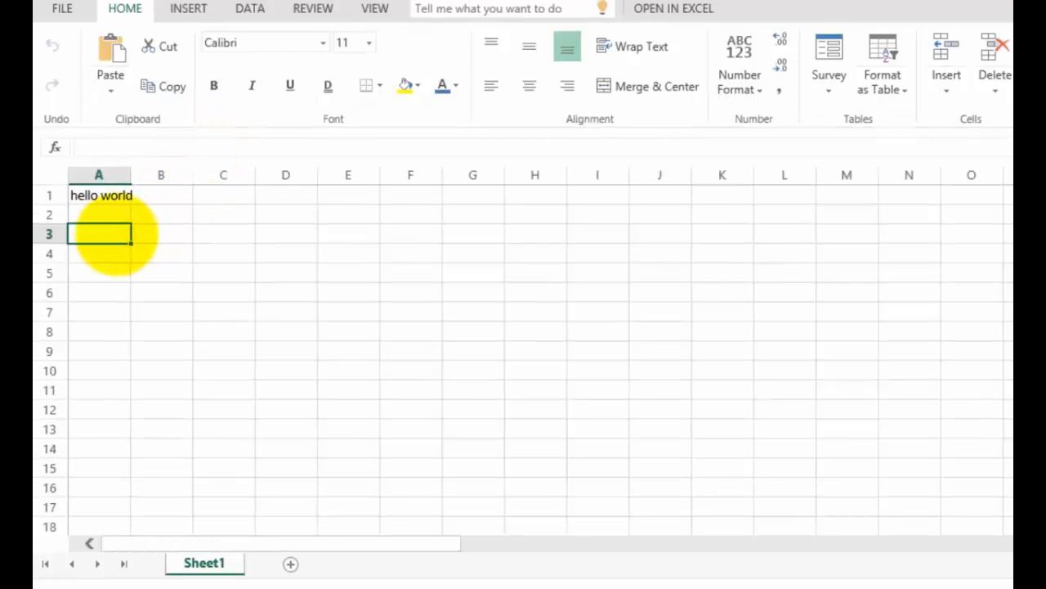
pyautogui.write('Edit one')
pyautogui.press('Return')
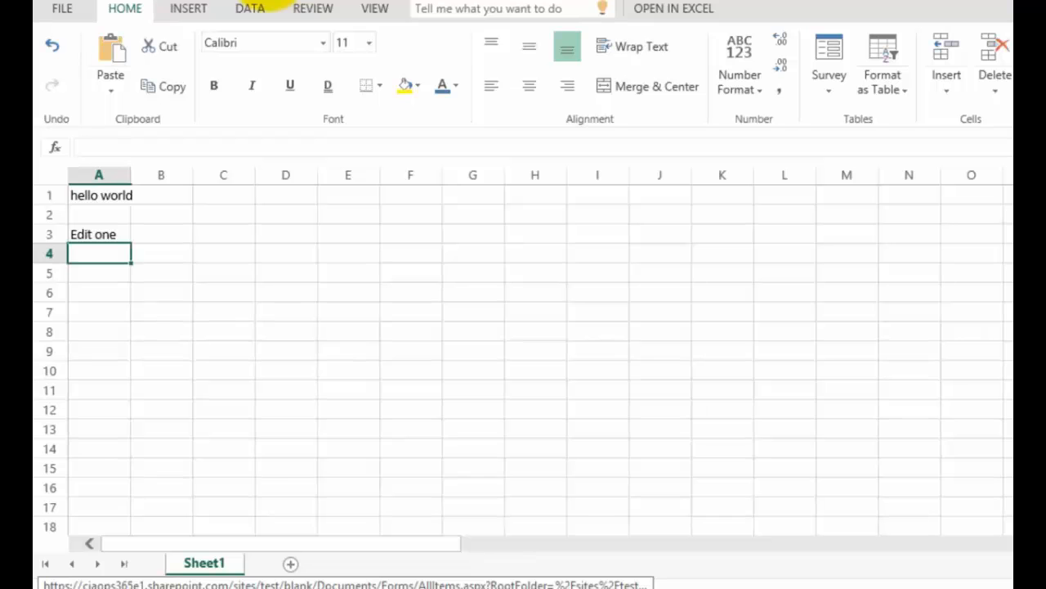
pyautogui.click(255, 1)
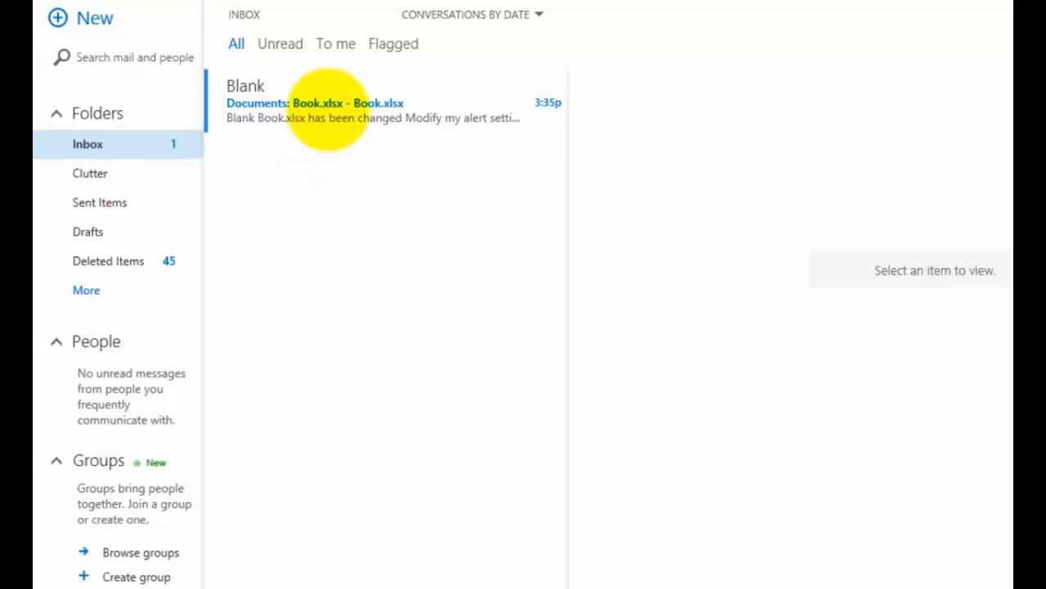
# Read the Book.xlsx change alert e-mail in the Outlook inbox and delete it.
pyautogui.click(328, 110)
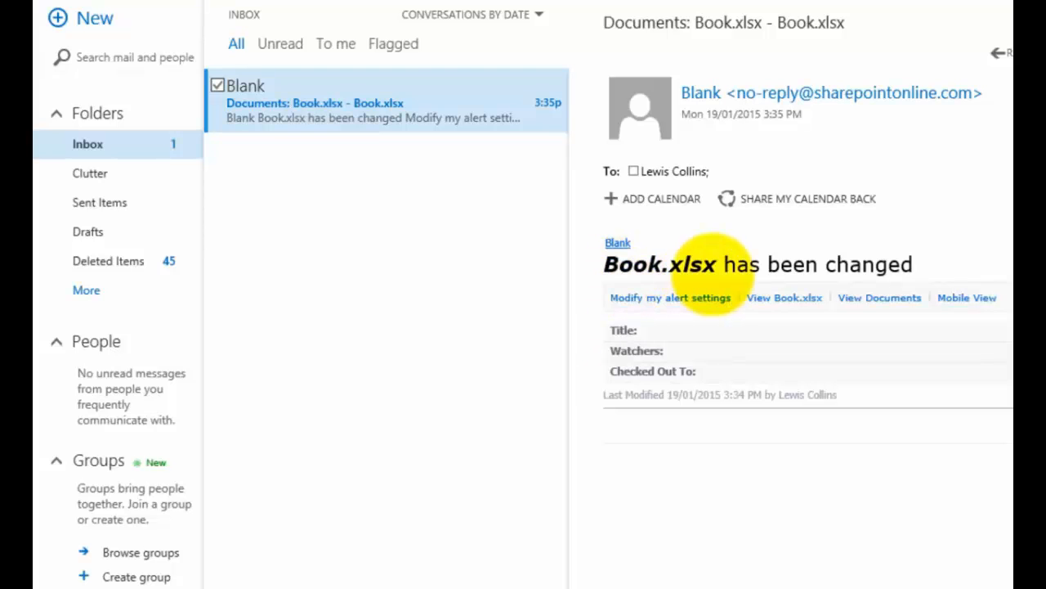
pyautogui.click(539, 83)
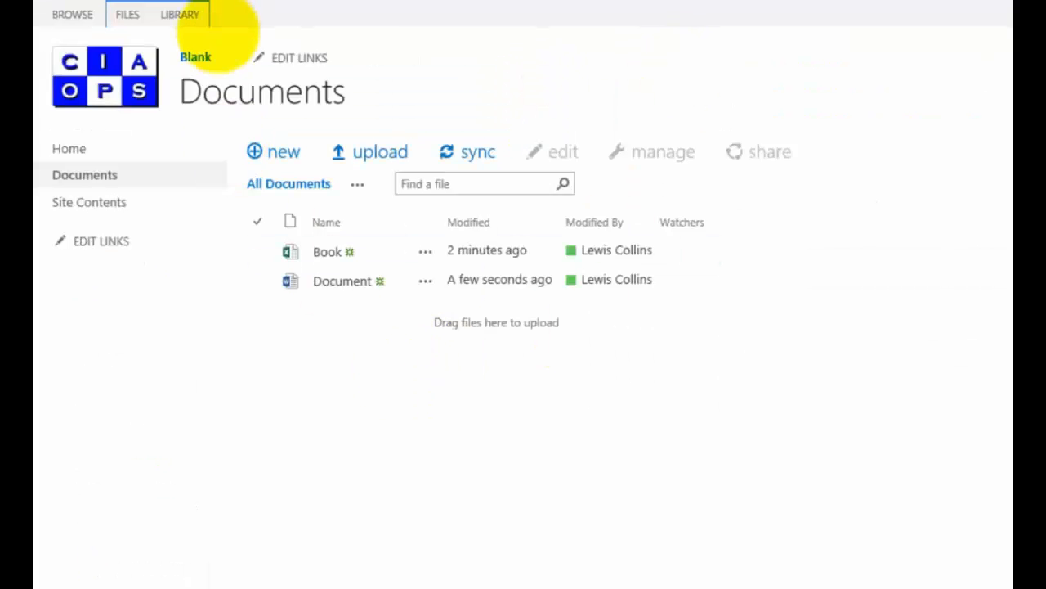
# Review the settings for a new alert on the whole Documents library in SharePoint, and close the form without saving.
pyautogui.click(182, 17)
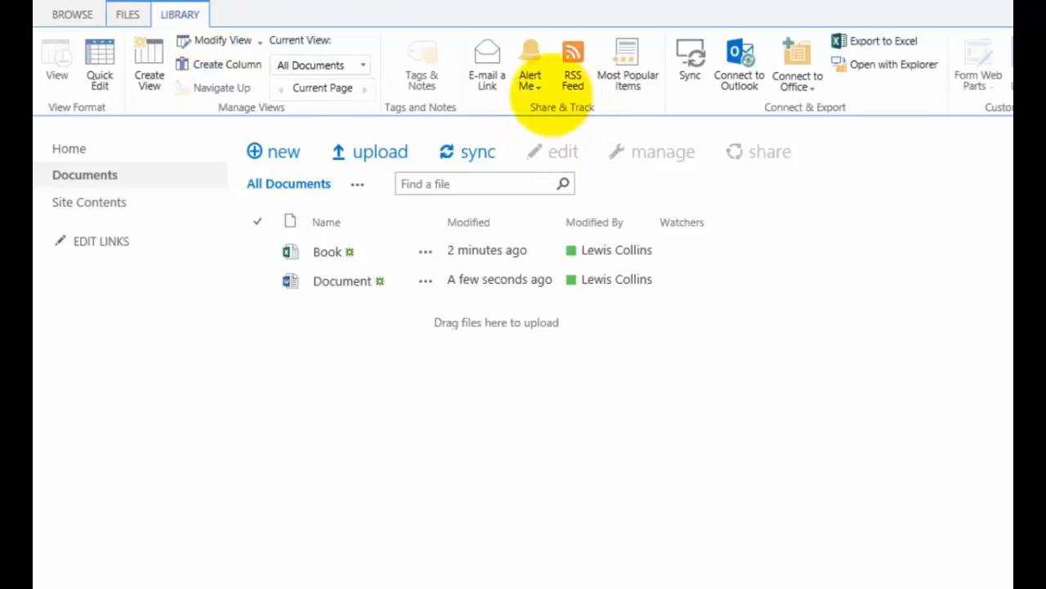
pyautogui.click(531, 81)
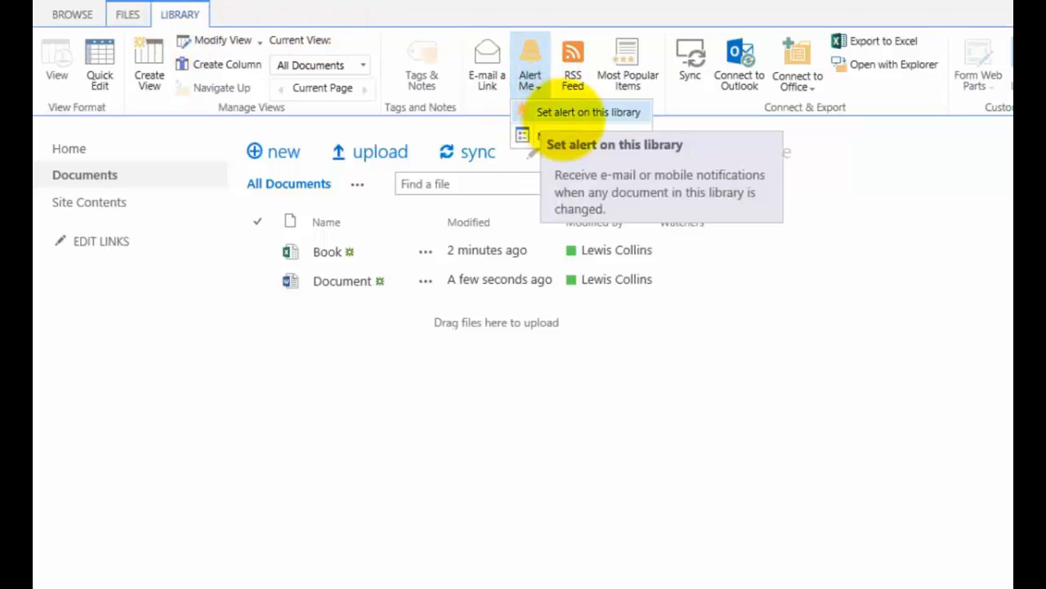
pyautogui.click(583, 117)
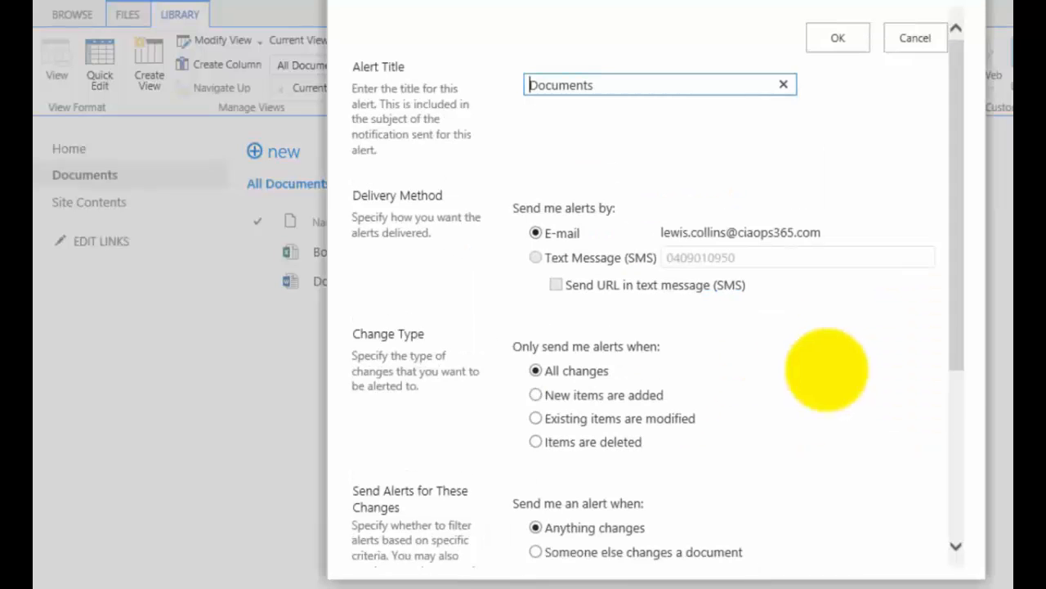
pyautogui.moveTo(952, 358); pyautogui.dragTo(945, 511)
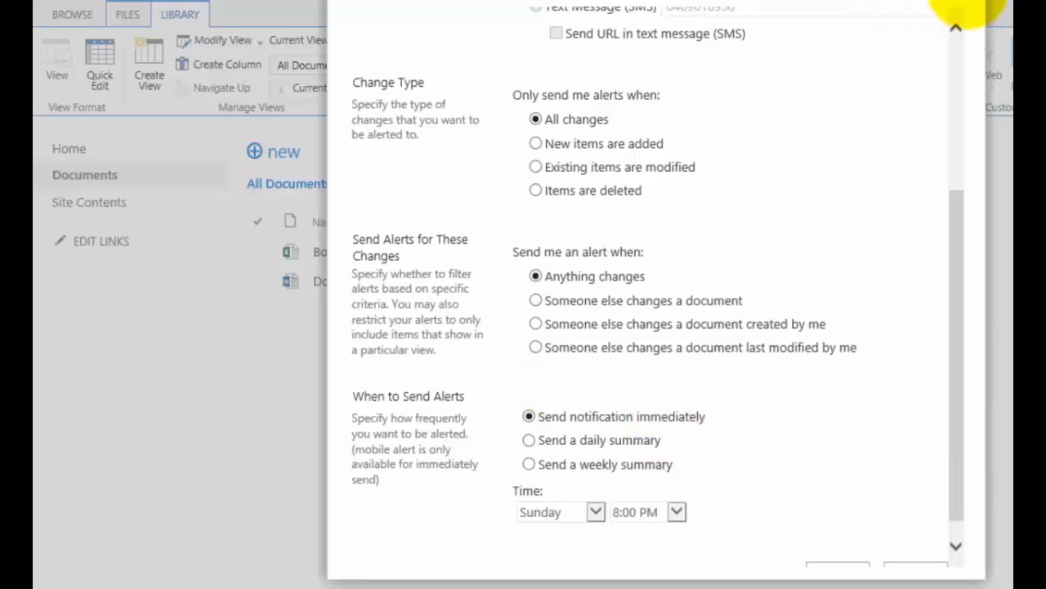
pyautogui.click(967, 5)
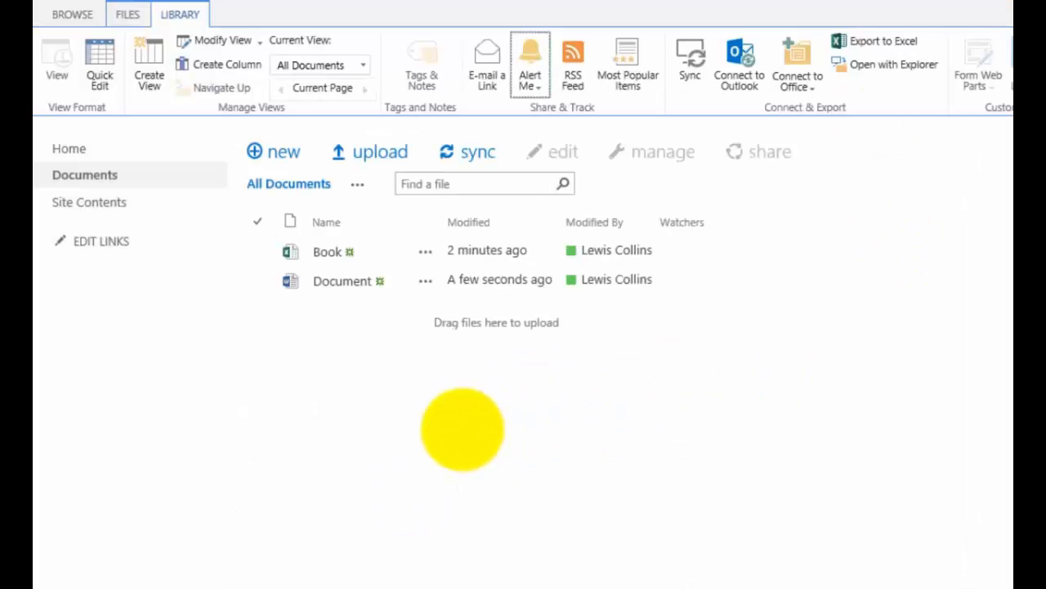
# Select the Book workbook in the Documents library and open the page for managing personal alerts on the site.
pyautogui.click(128, 15)
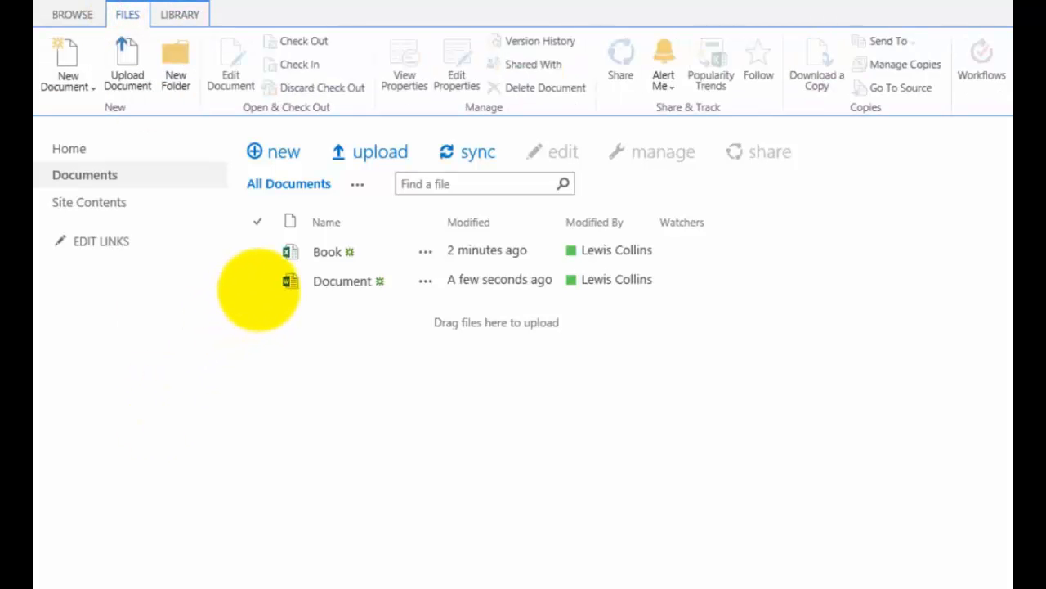
pyautogui.click(259, 281)
pyautogui.click(258, 250)
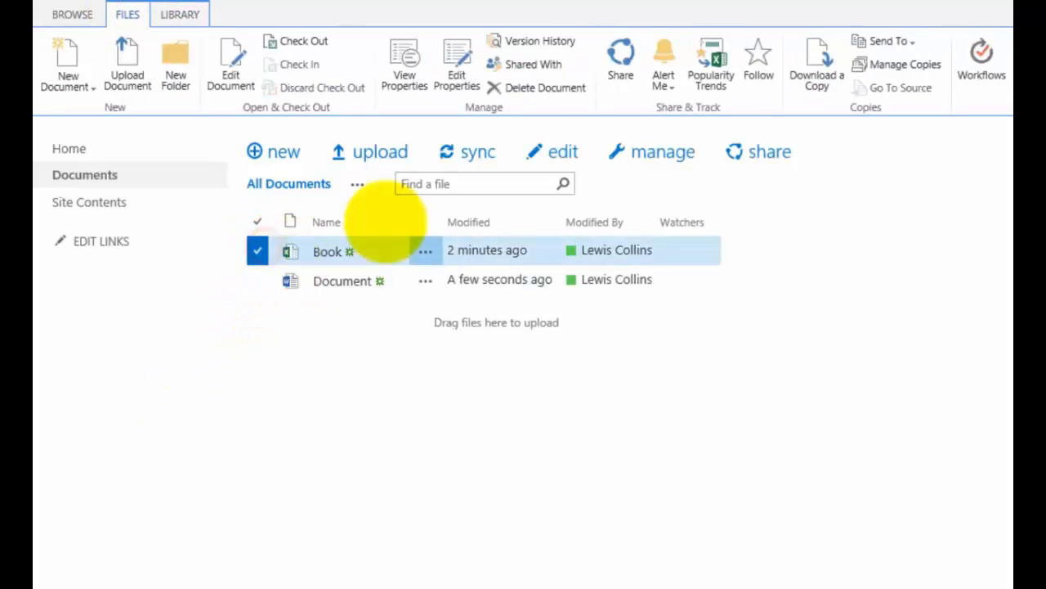
pyautogui.click(662, 82)
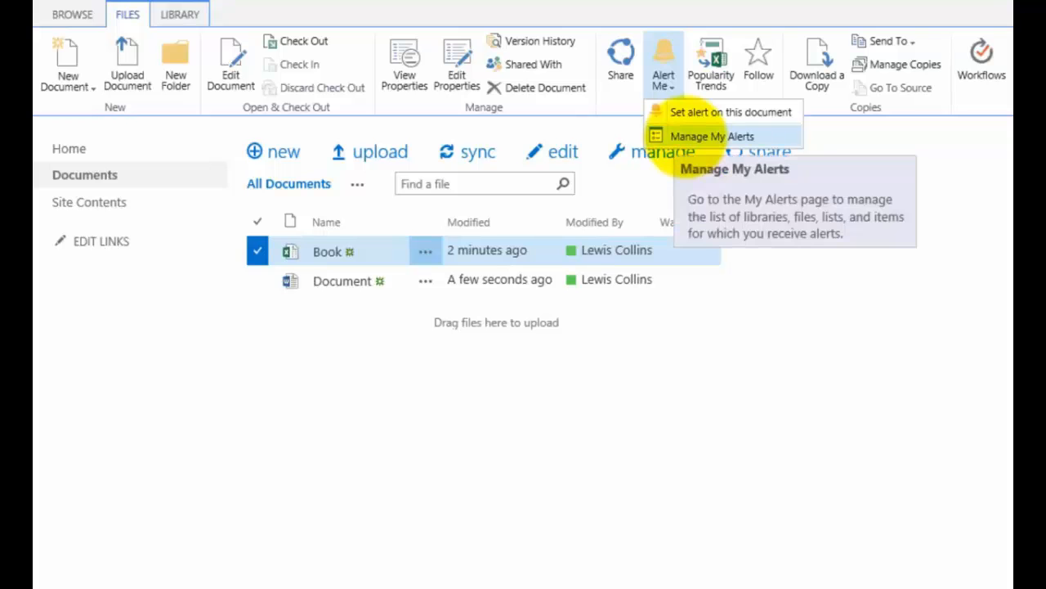
pyautogui.click(690, 136)
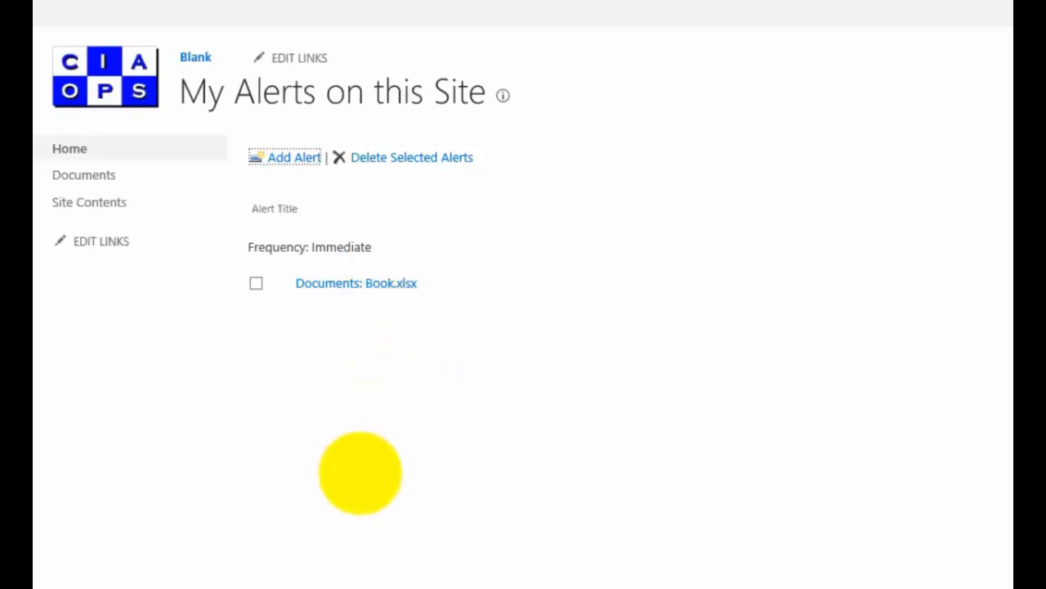
# Examine the Documents: Book.xlsx alert's selection and the lists offered for a new alert, and return to the Documents library.
pyautogui.click(255, 283)
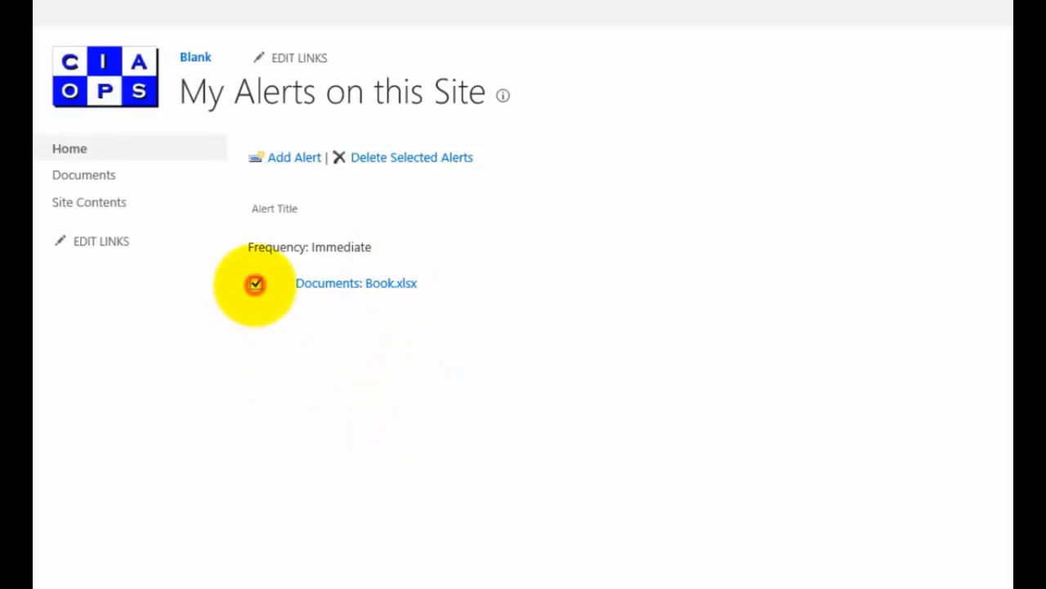
pyautogui.click(256, 284)
pyautogui.click(282, 157)
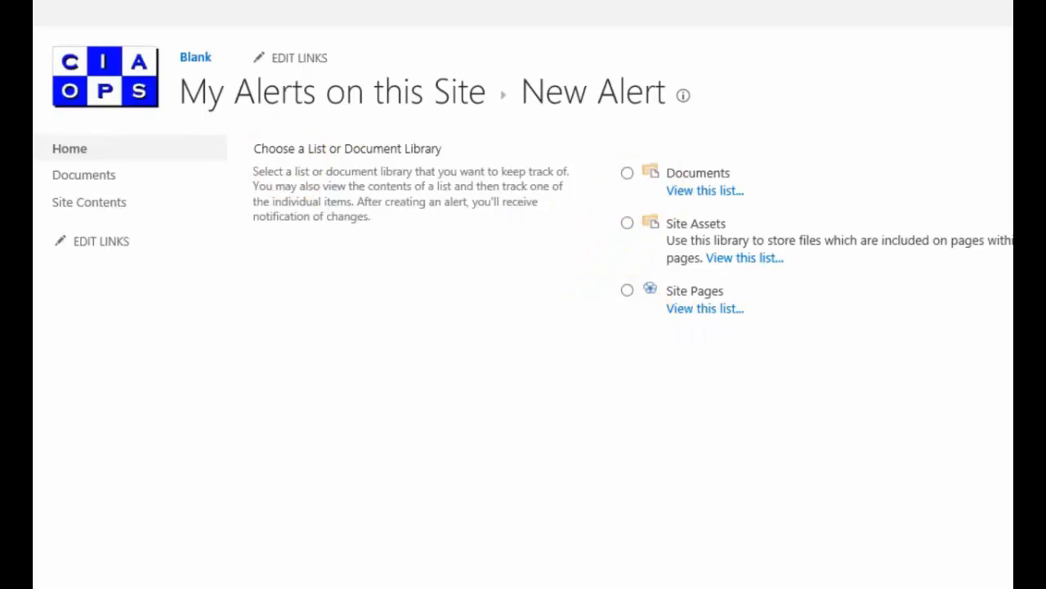
pyautogui.hotkey('alt', 'Left')
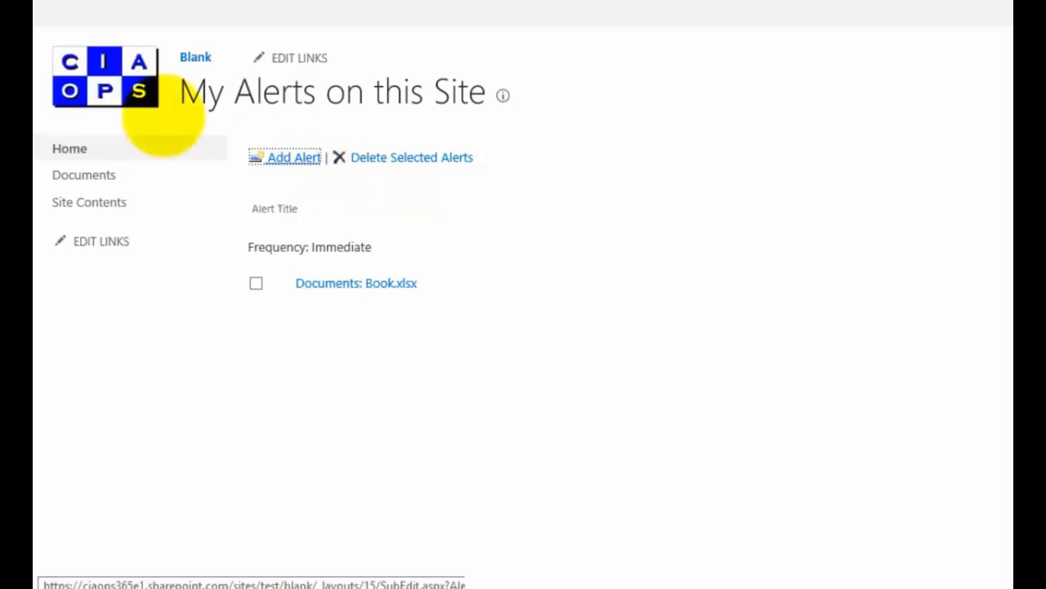
pyautogui.click(82, 174)
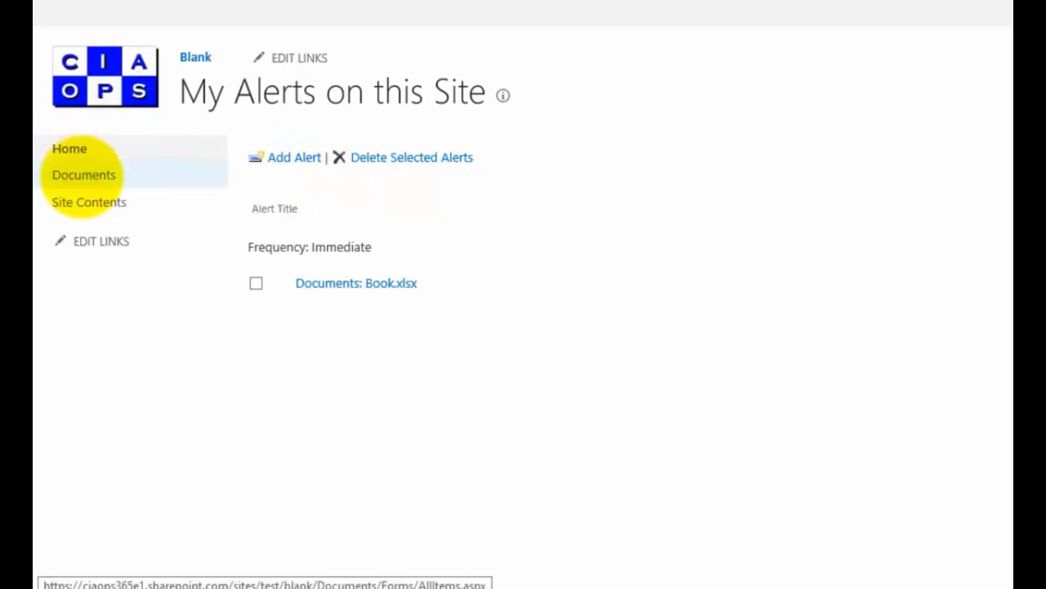